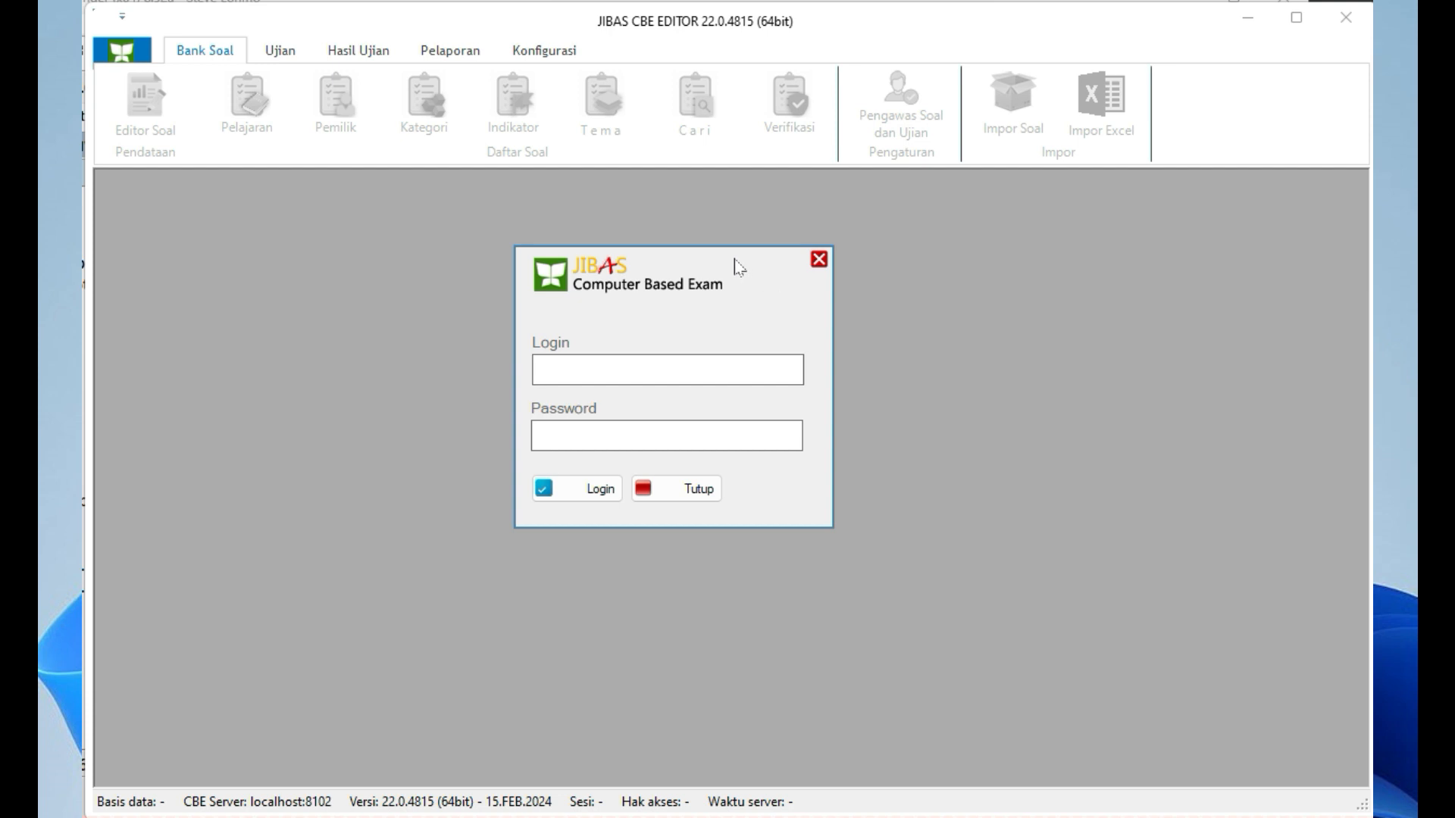
Close the login dialog with Tutup, without signing in
left_click(709, 488)
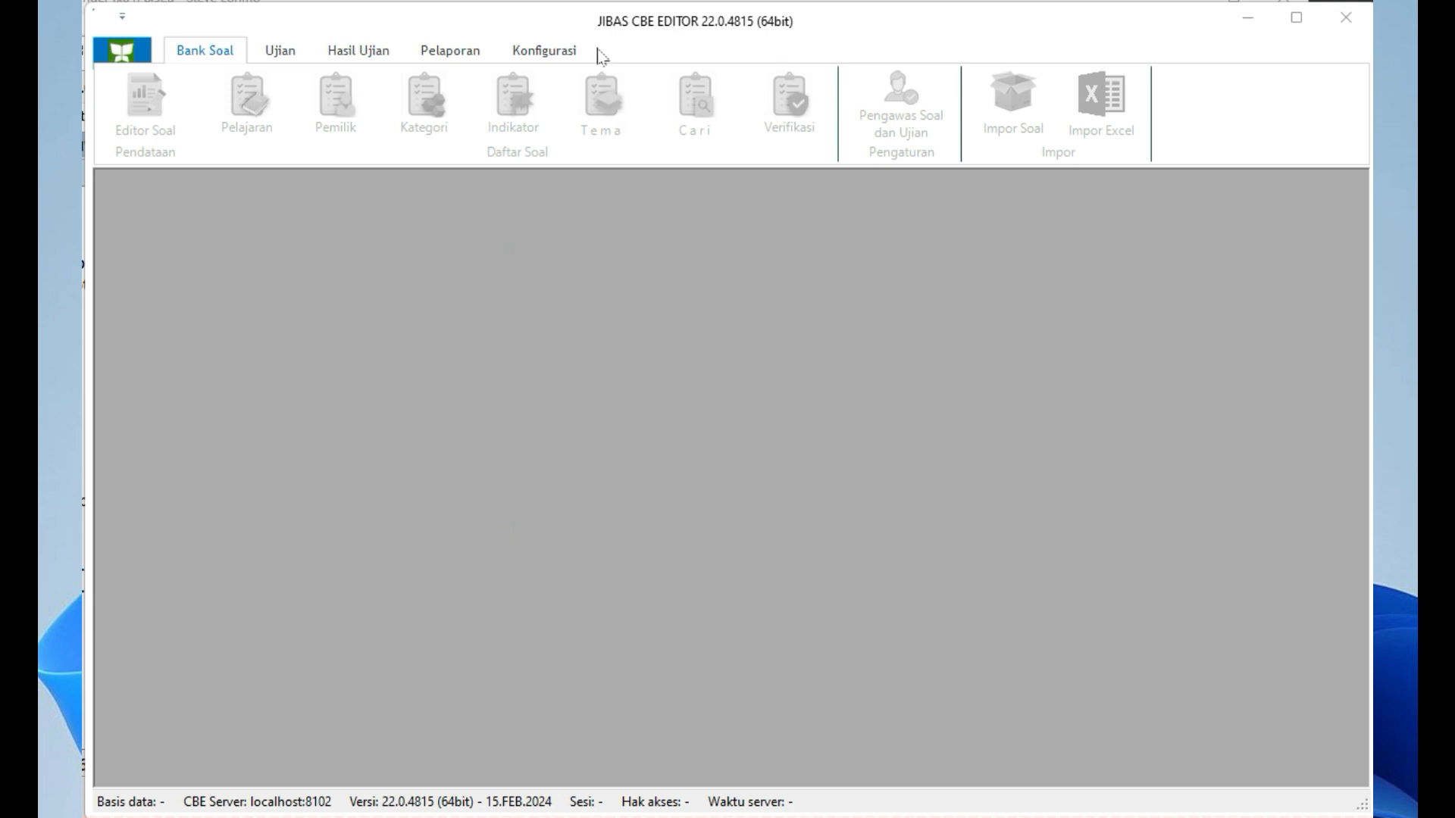
Open the CBE Server settings under the Konfigurasi ribbon tab
left_click(562, 59)
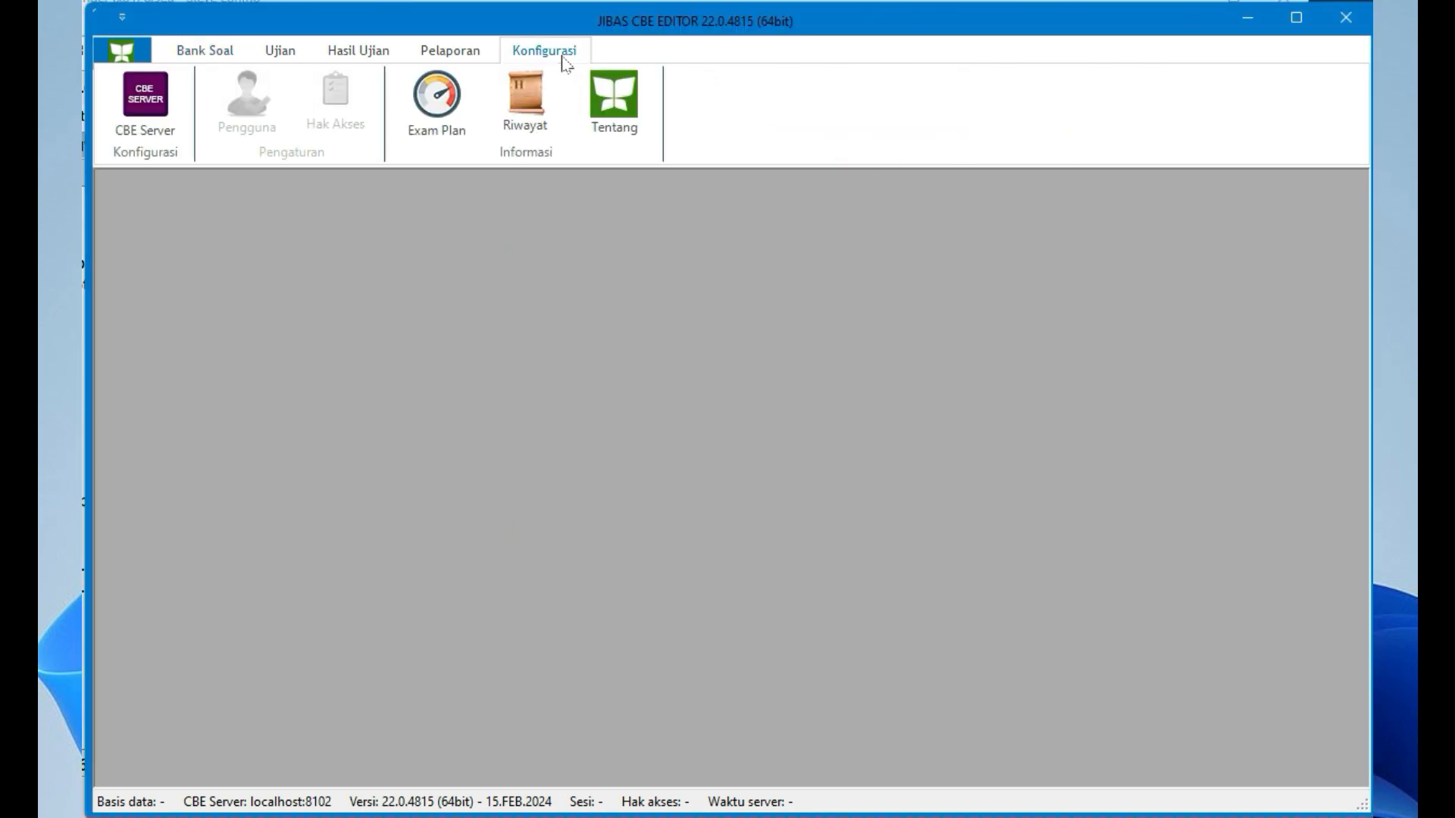
left_click(159, 108)
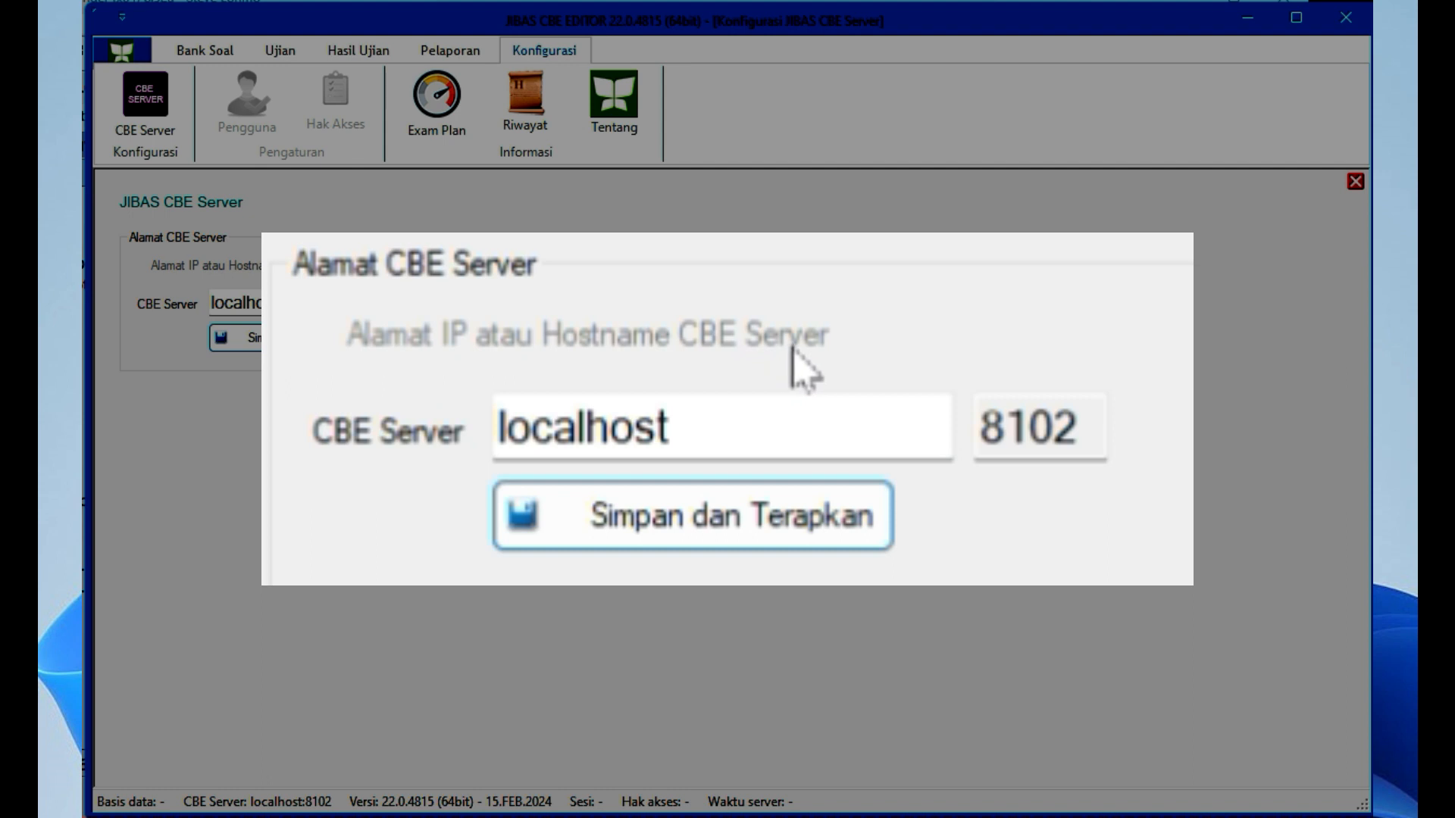
Replace localhost with server address 192.168.1.95 on port 8102, then save and apply
left_click(672, 426)
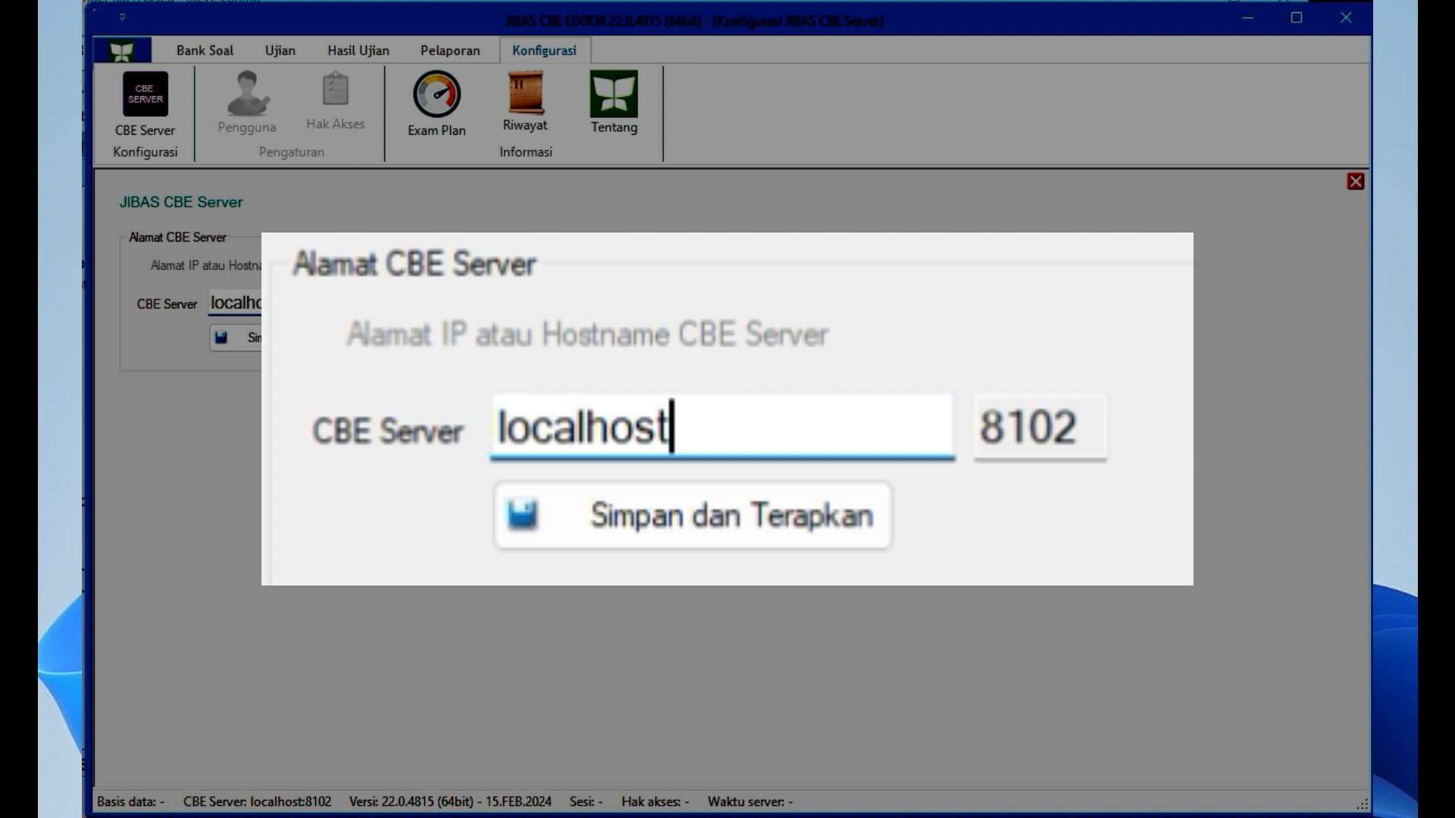
left_click_drag(280, 303, 135, 311)
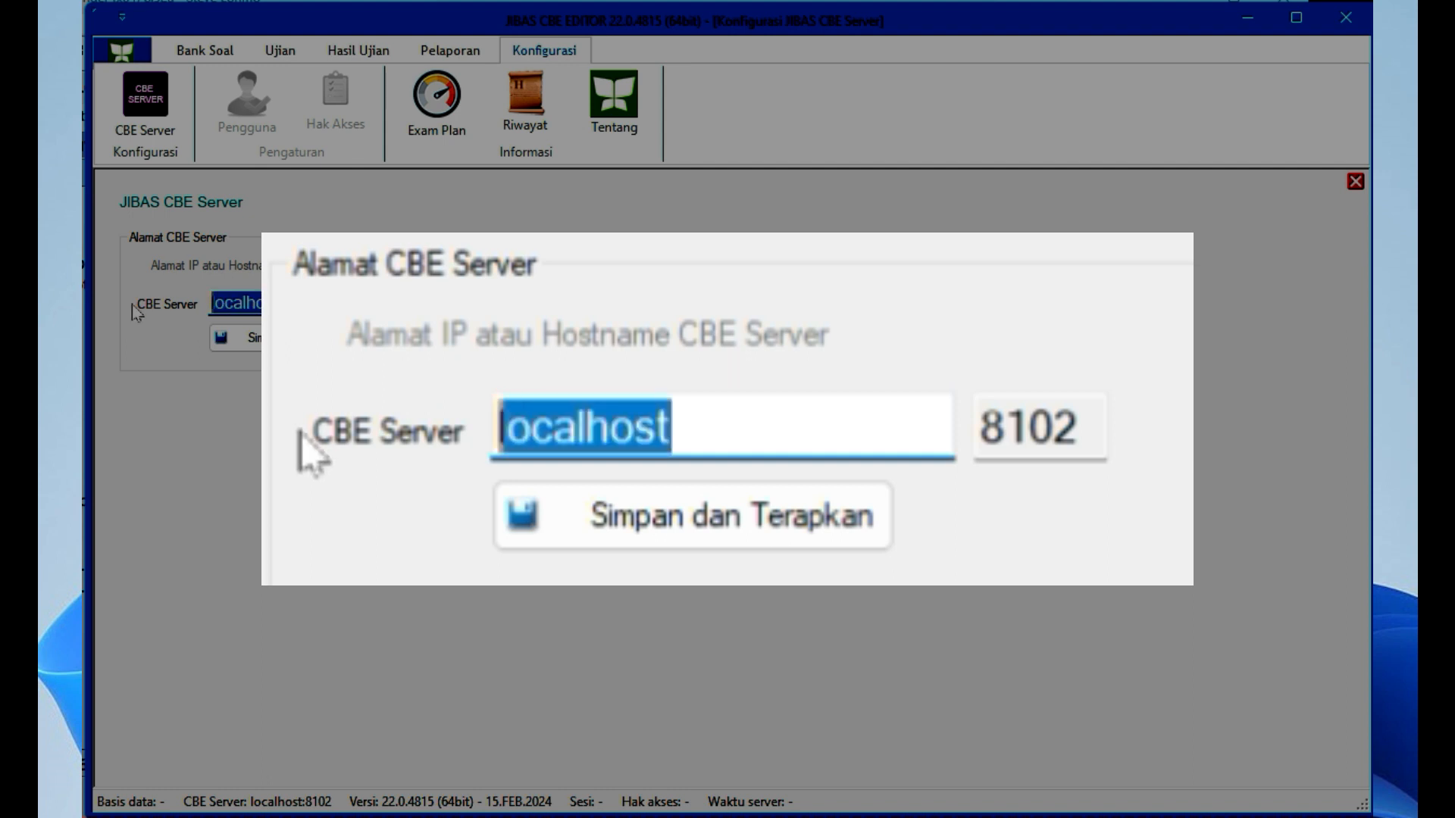
type("192.")
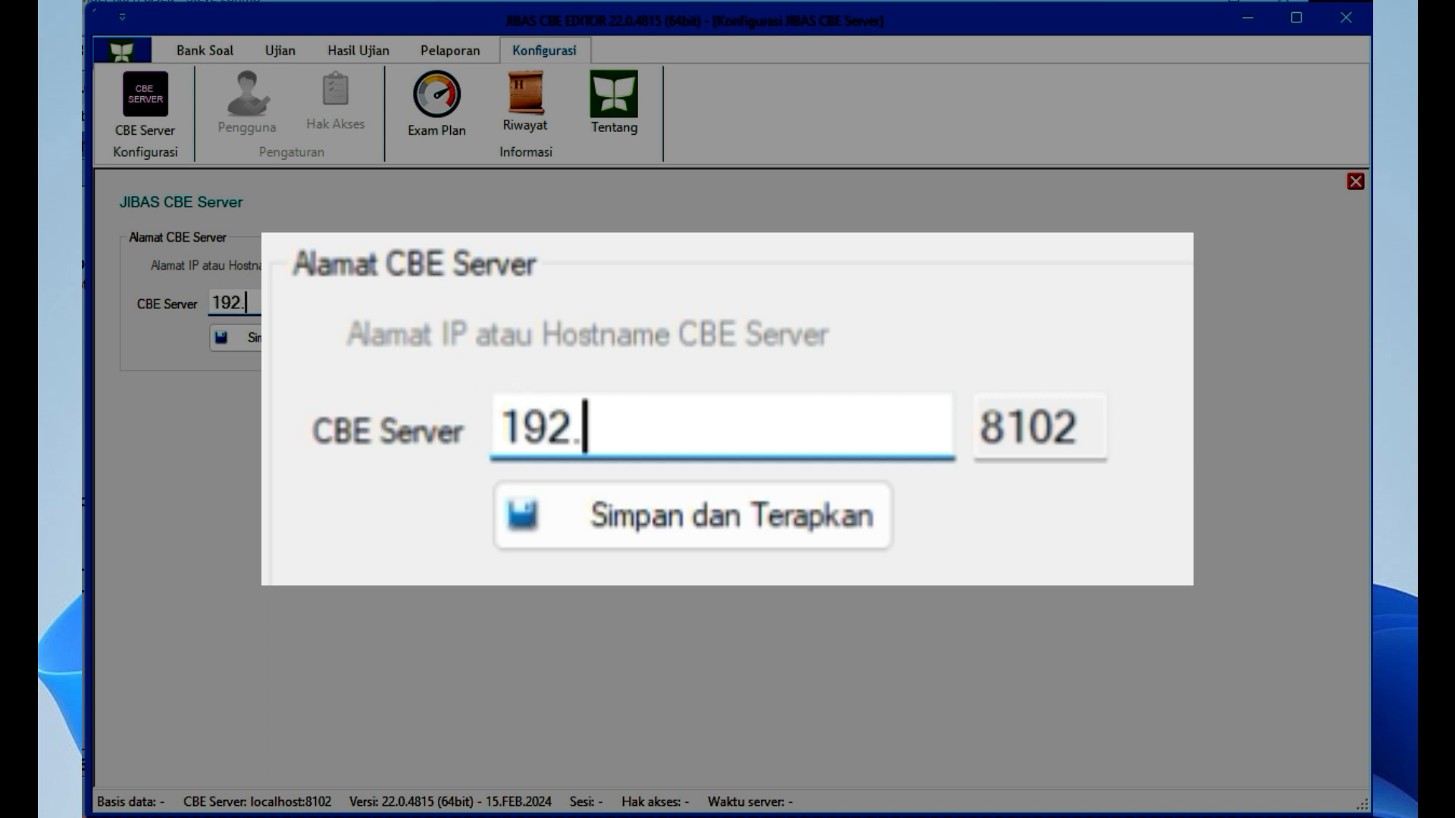
type("168.1.95")
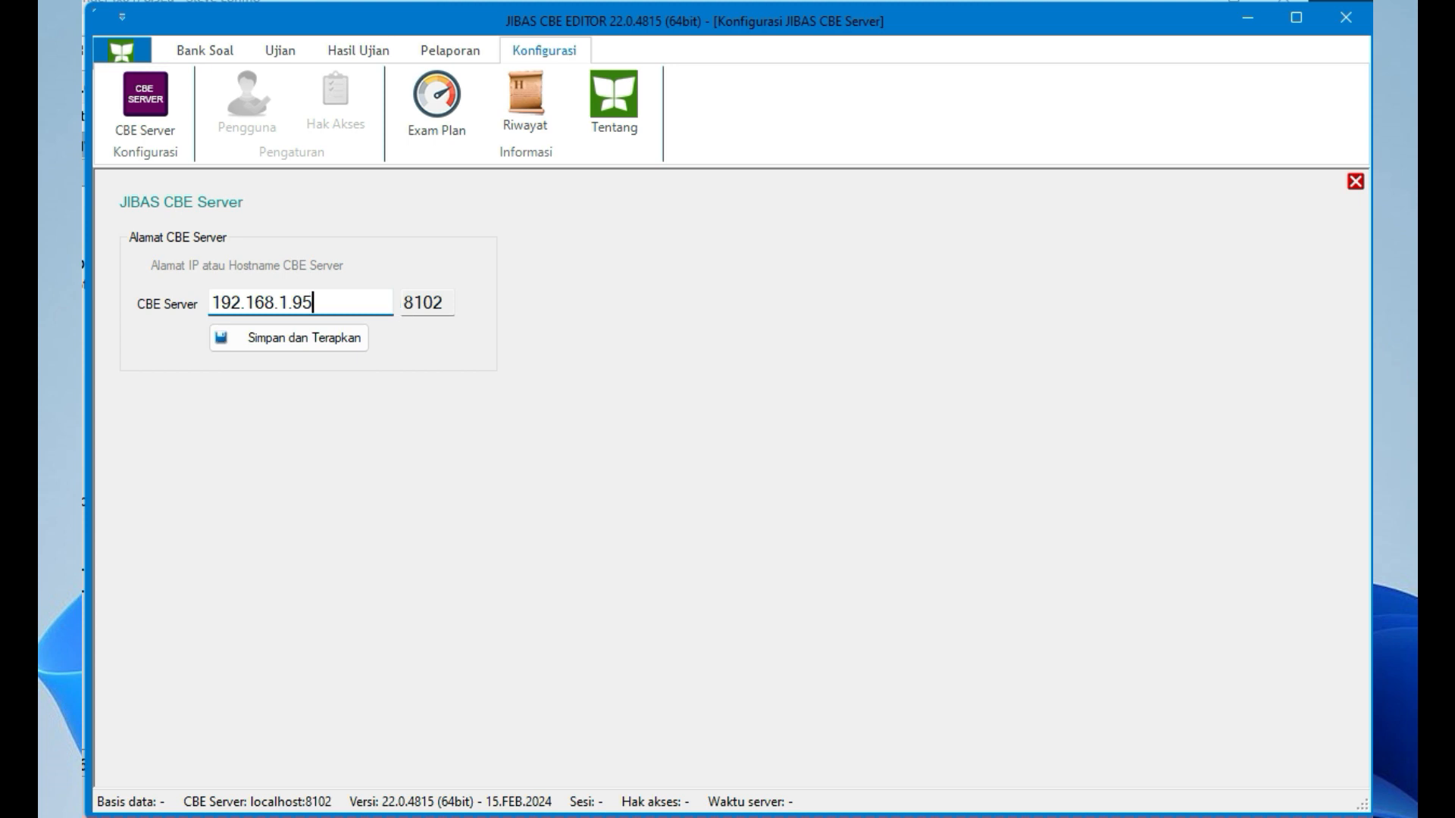
left_click(353, 341)
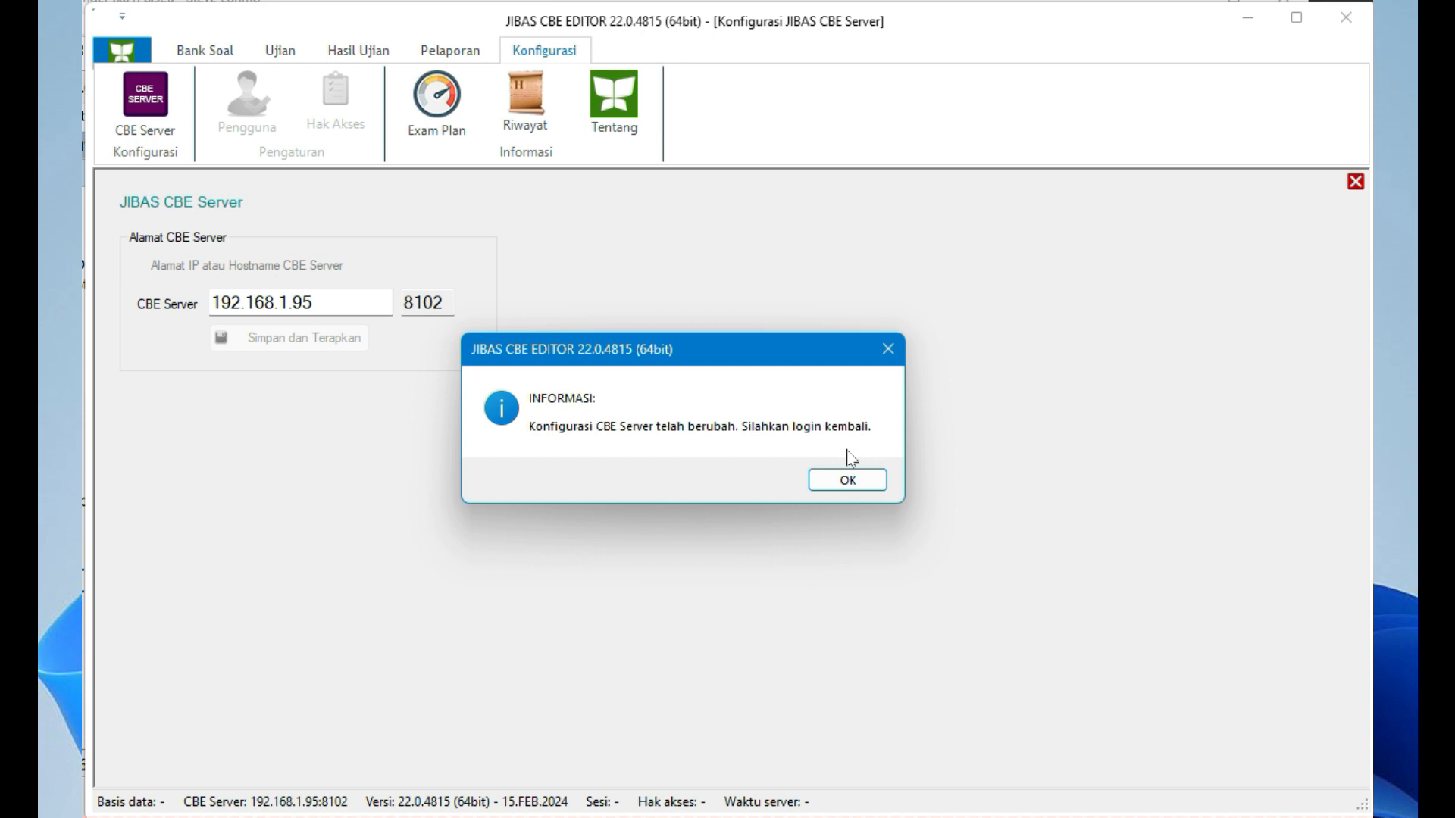
Acknowledge the INFORMASI notice that a fresh login is required
left_click(858, 481)
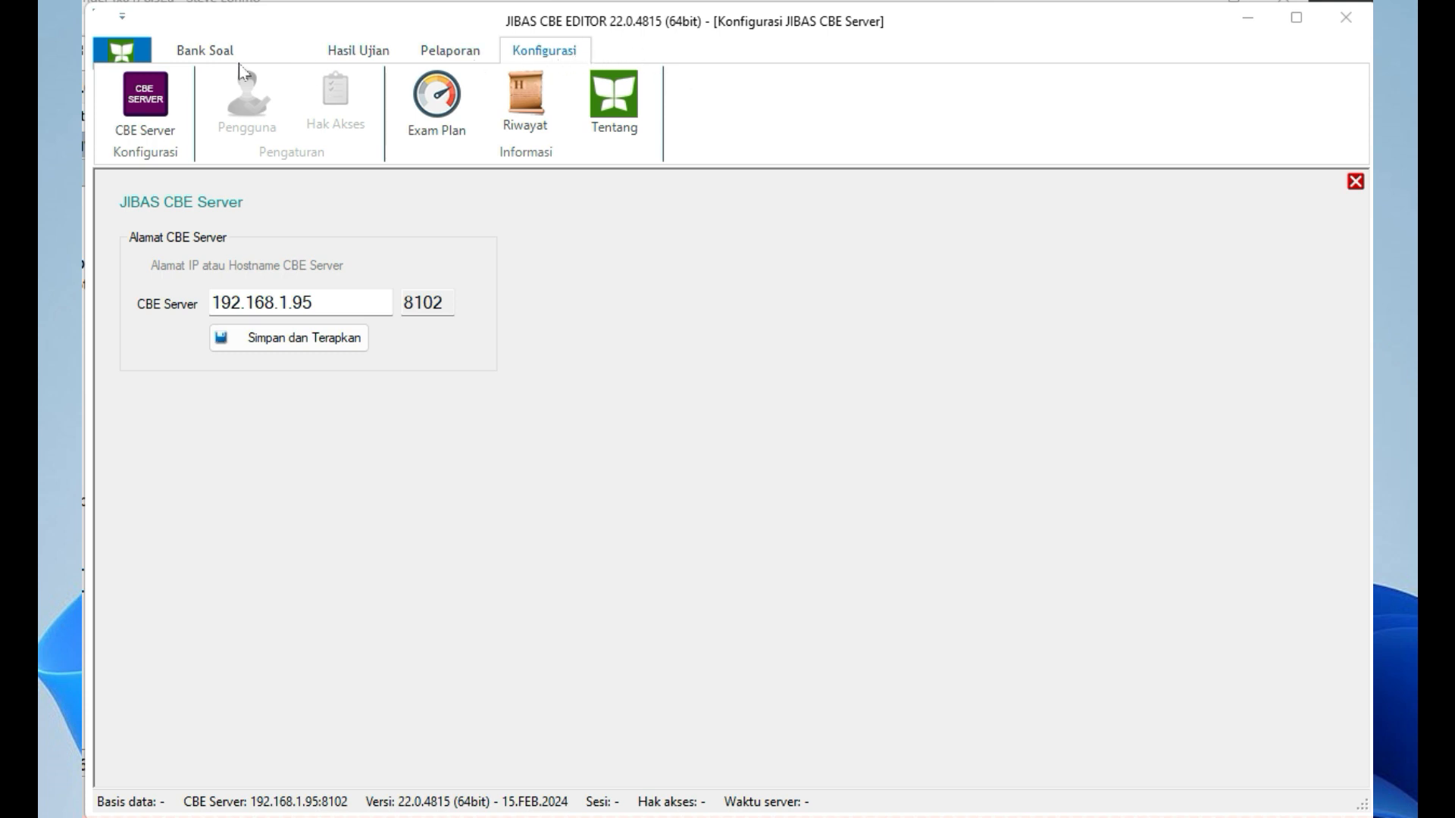
Log in from the app menu using the administrator login and password
left_click(120, 61)
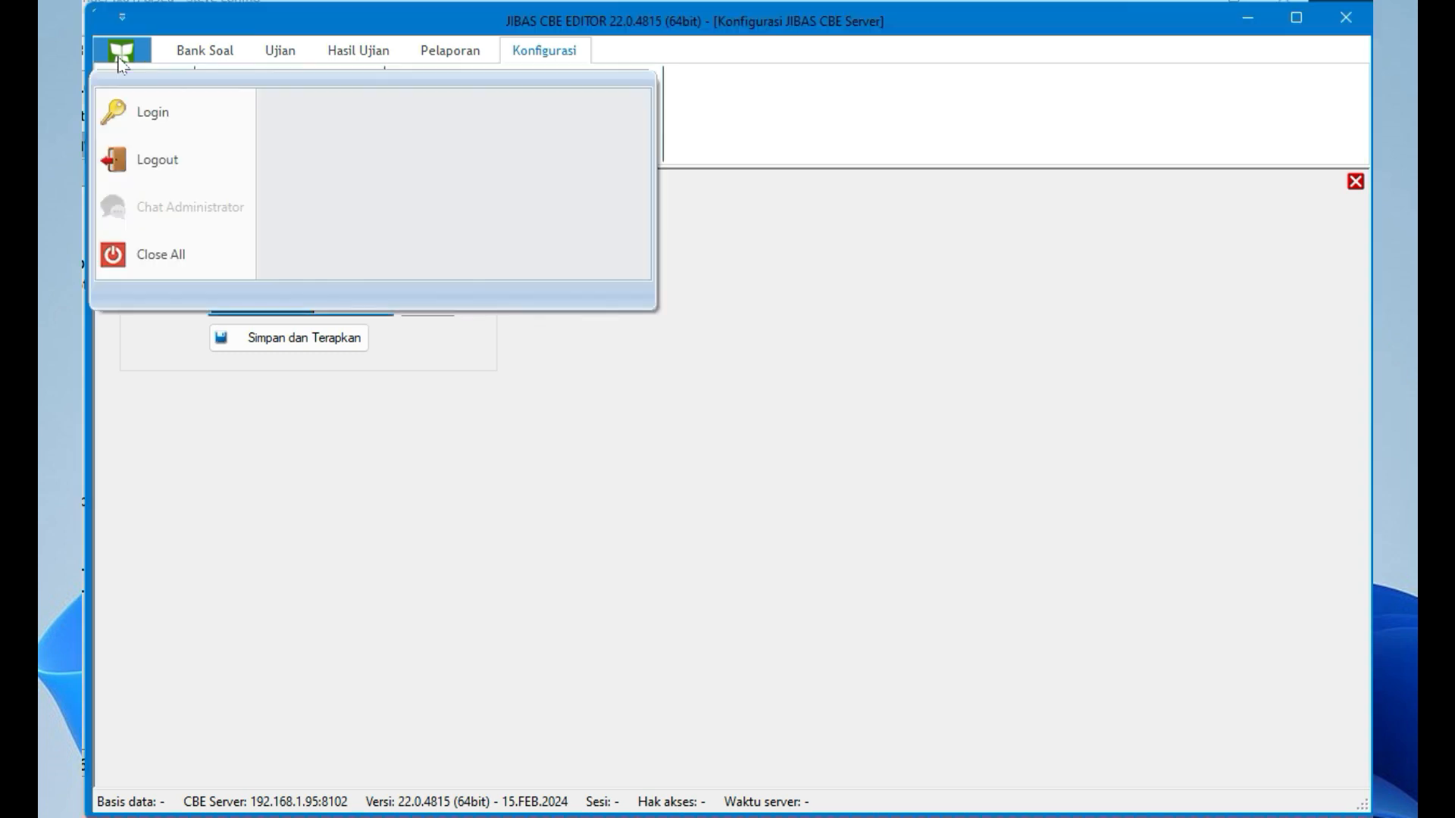
left_click(147, 117)
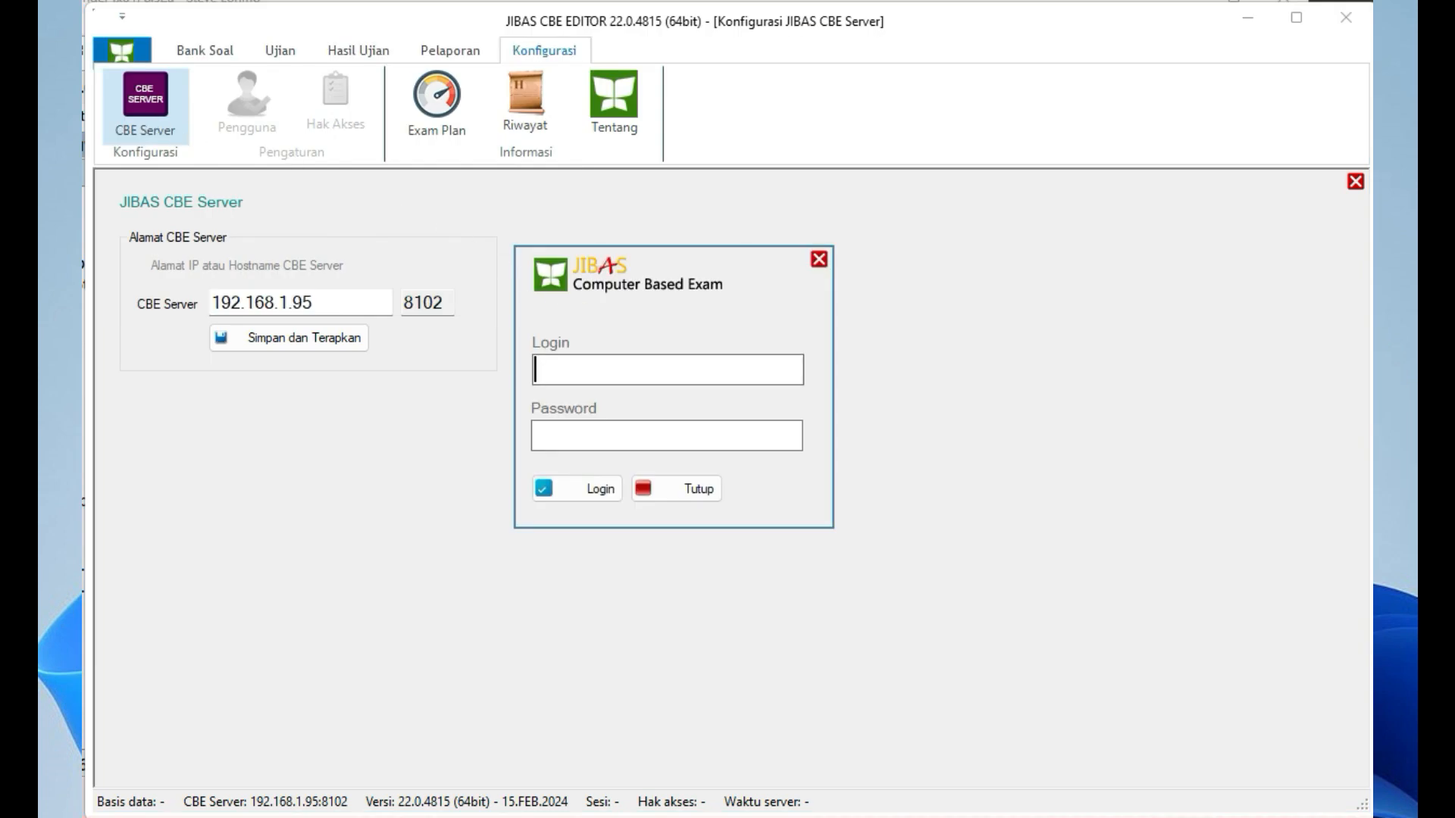
type("jibas")
key("Tab")
type("??????")
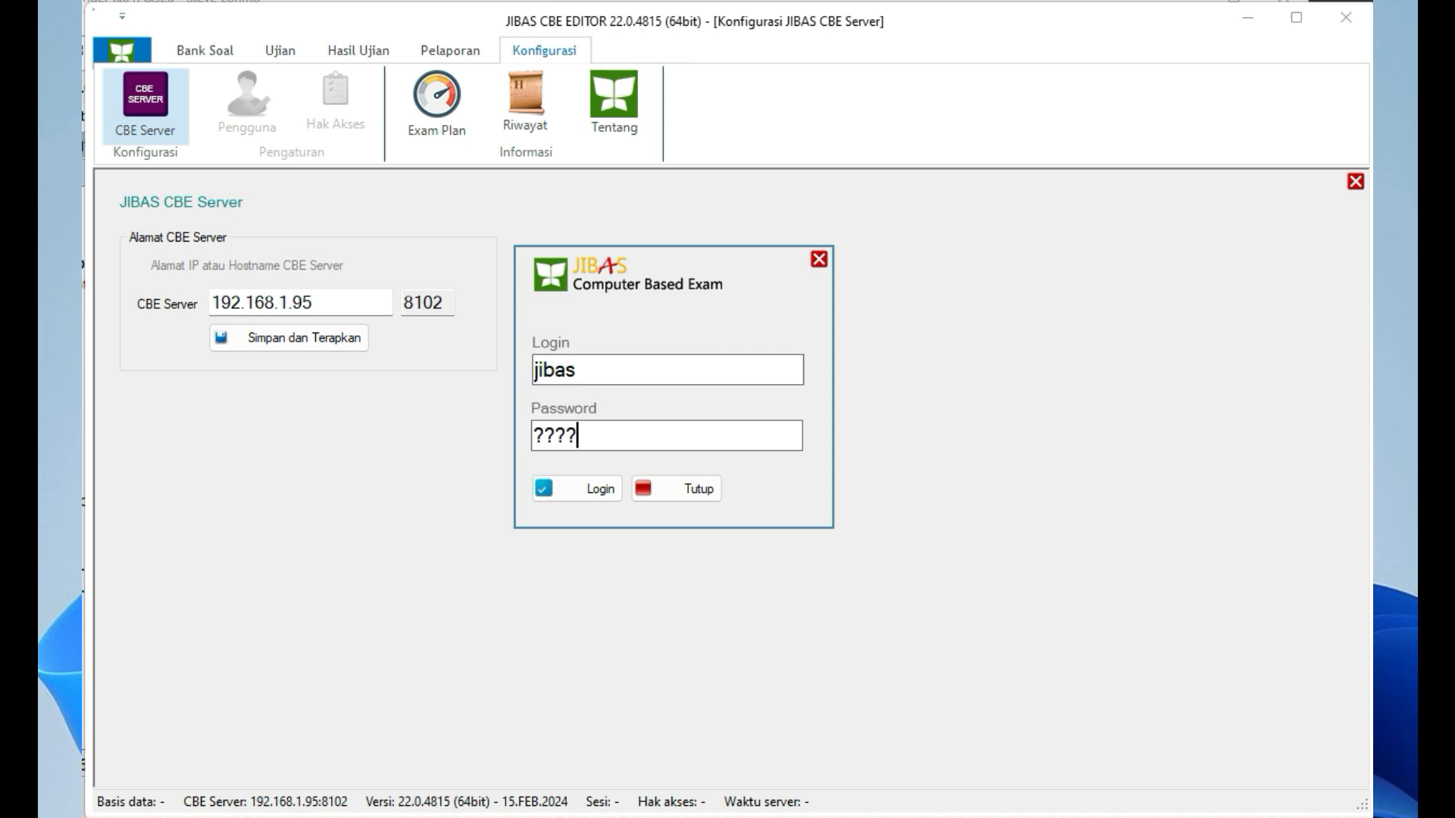
key("BackSpace")
key("BackSpace")
key("BackSpace")
key("BackSpace")
key("BackSpace")
key("BackSpace")
type("????????")
key("Tab")
key("Return")
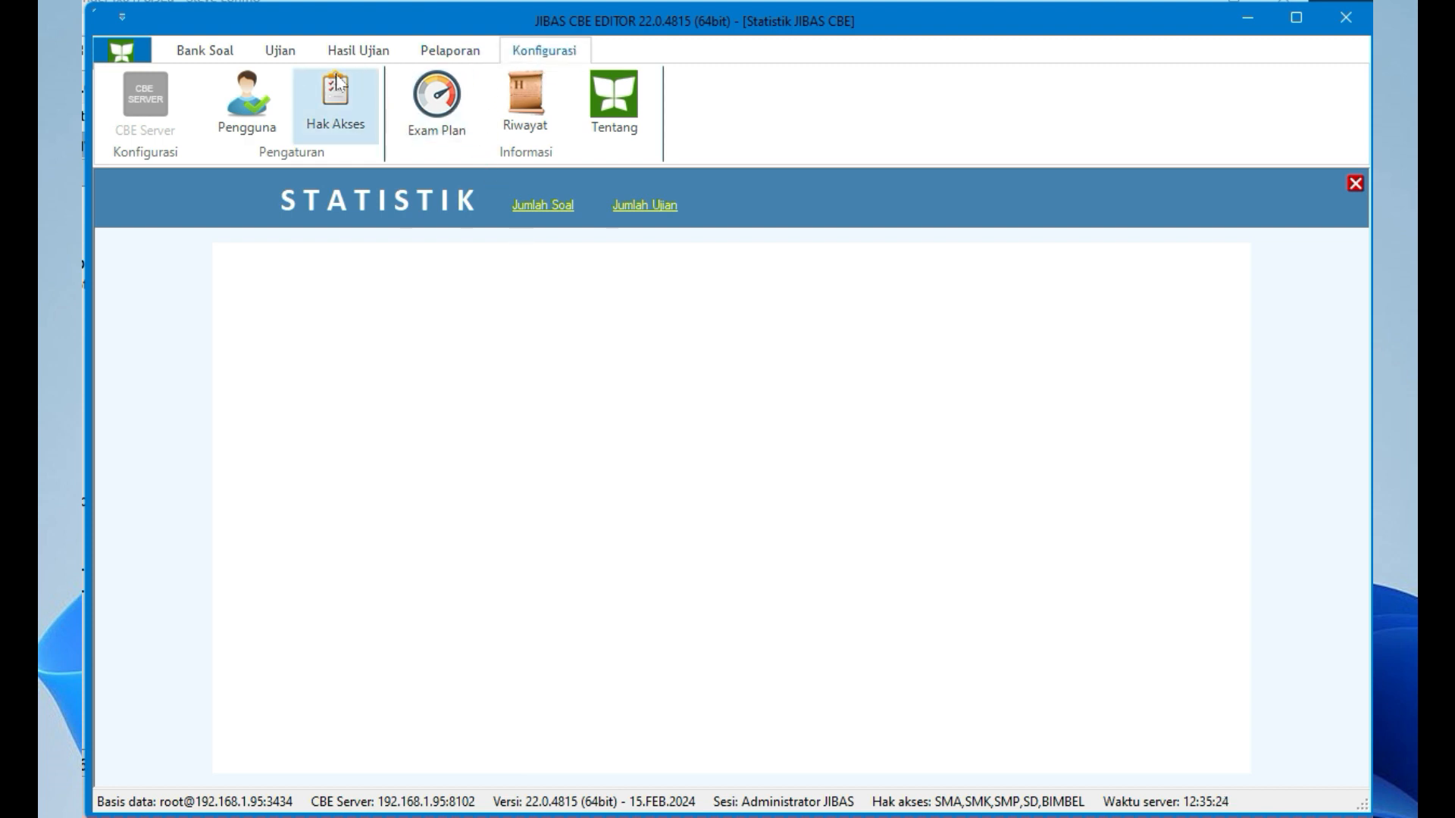
Start a new user under Pengguna, linked to the first employee matching a staff-name search
left_click(259, 107)
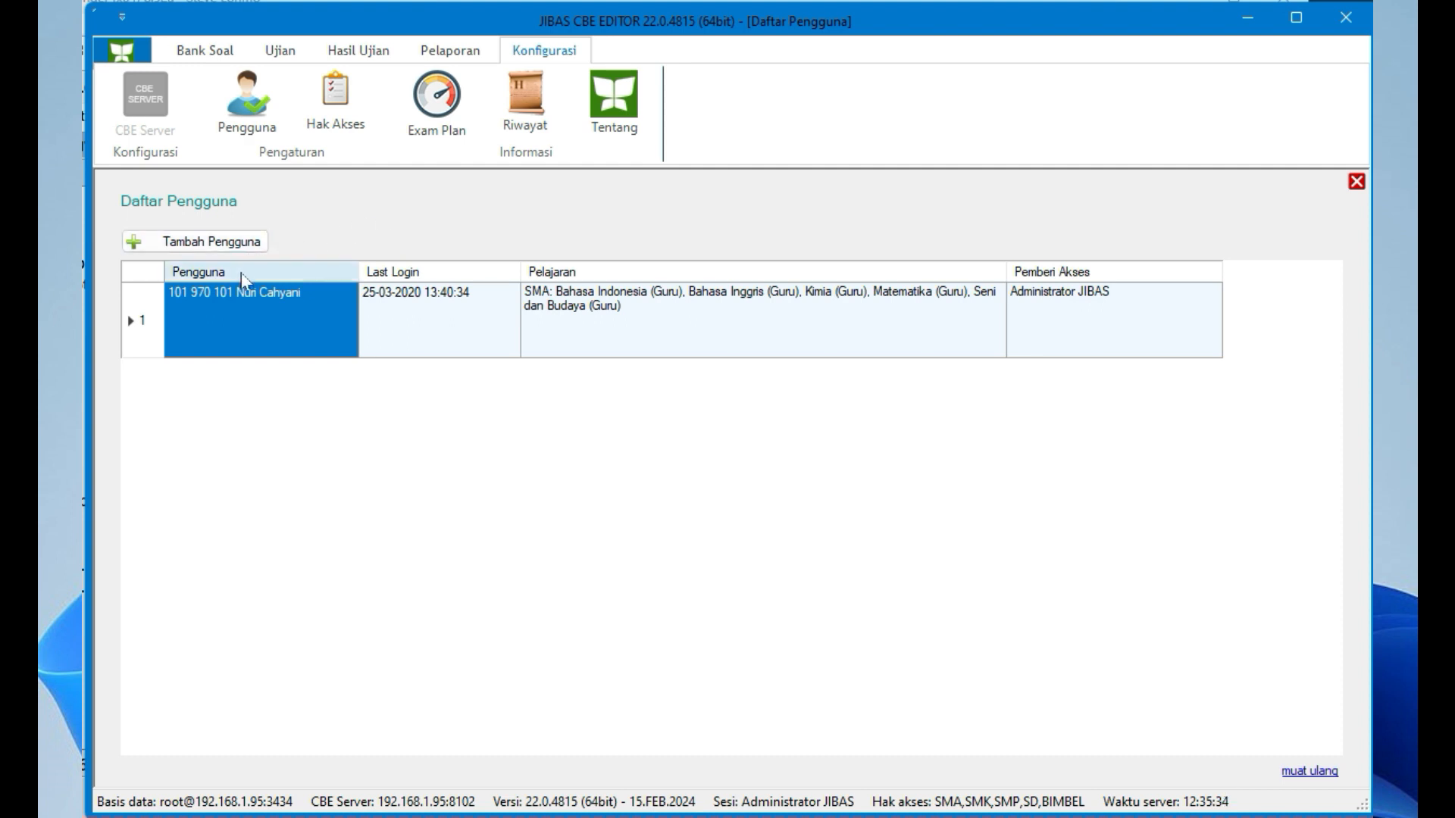
left_click(250, 252)
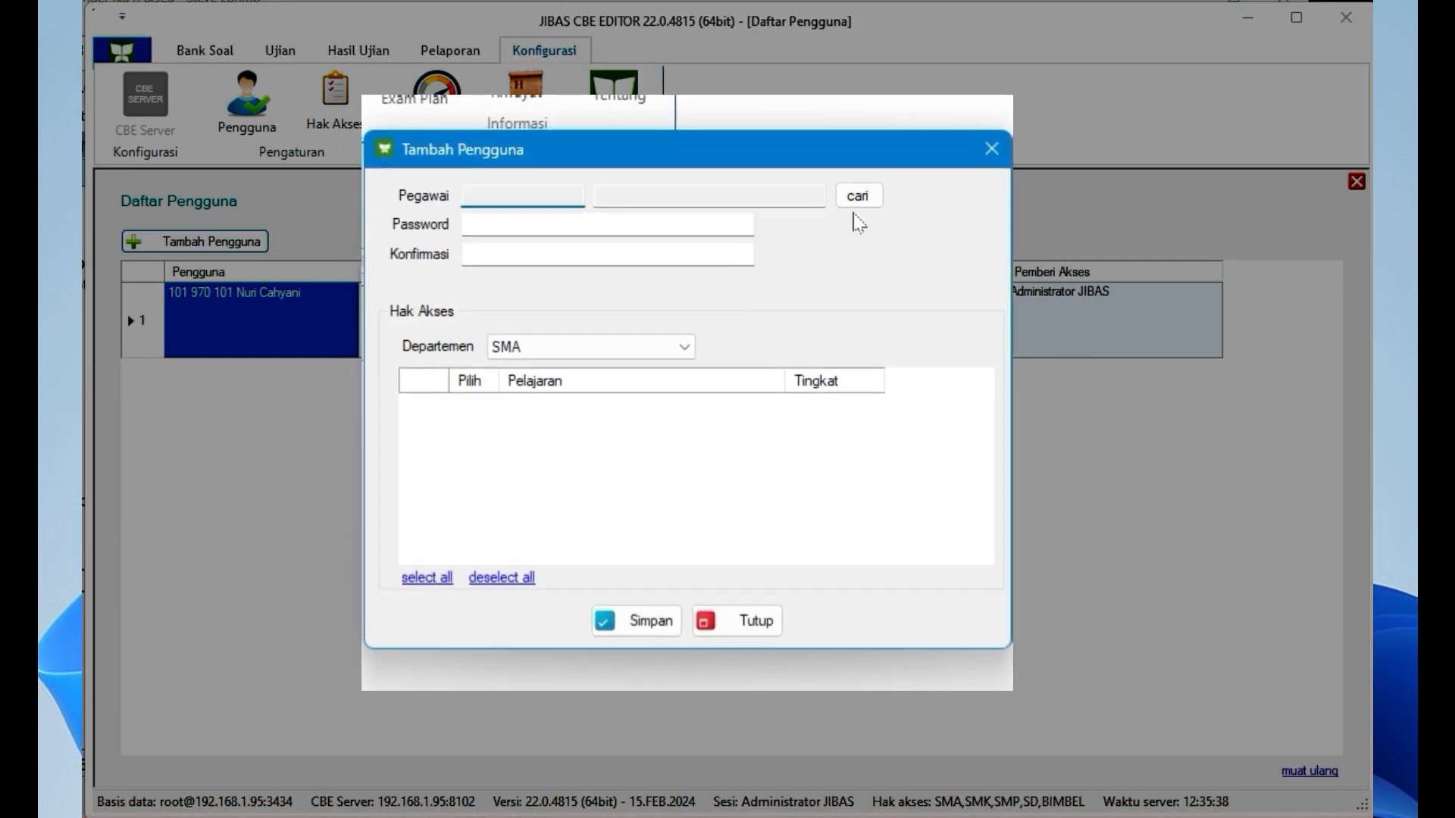
left_click(858, 196)
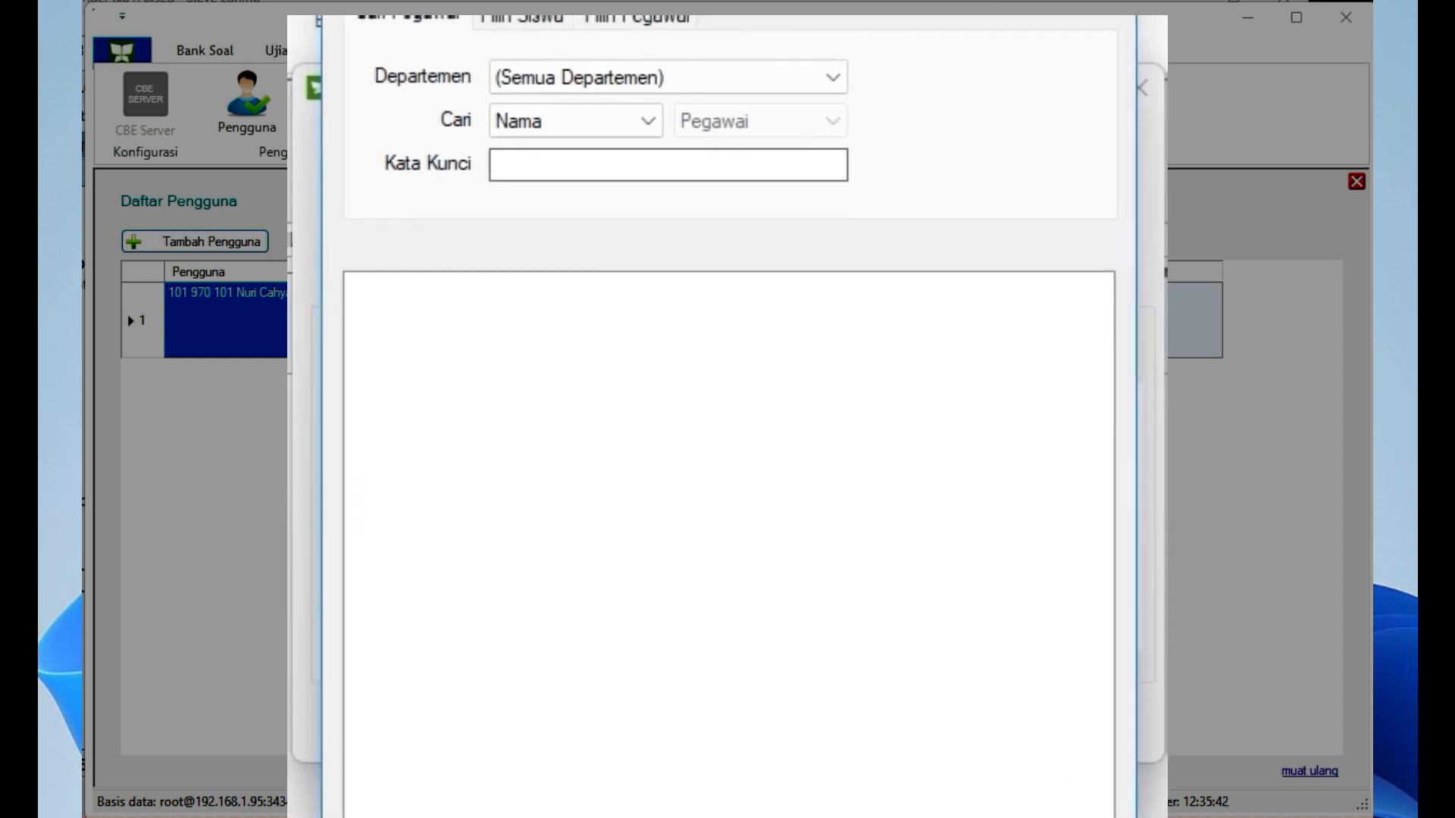
type("eka")
key("Return")
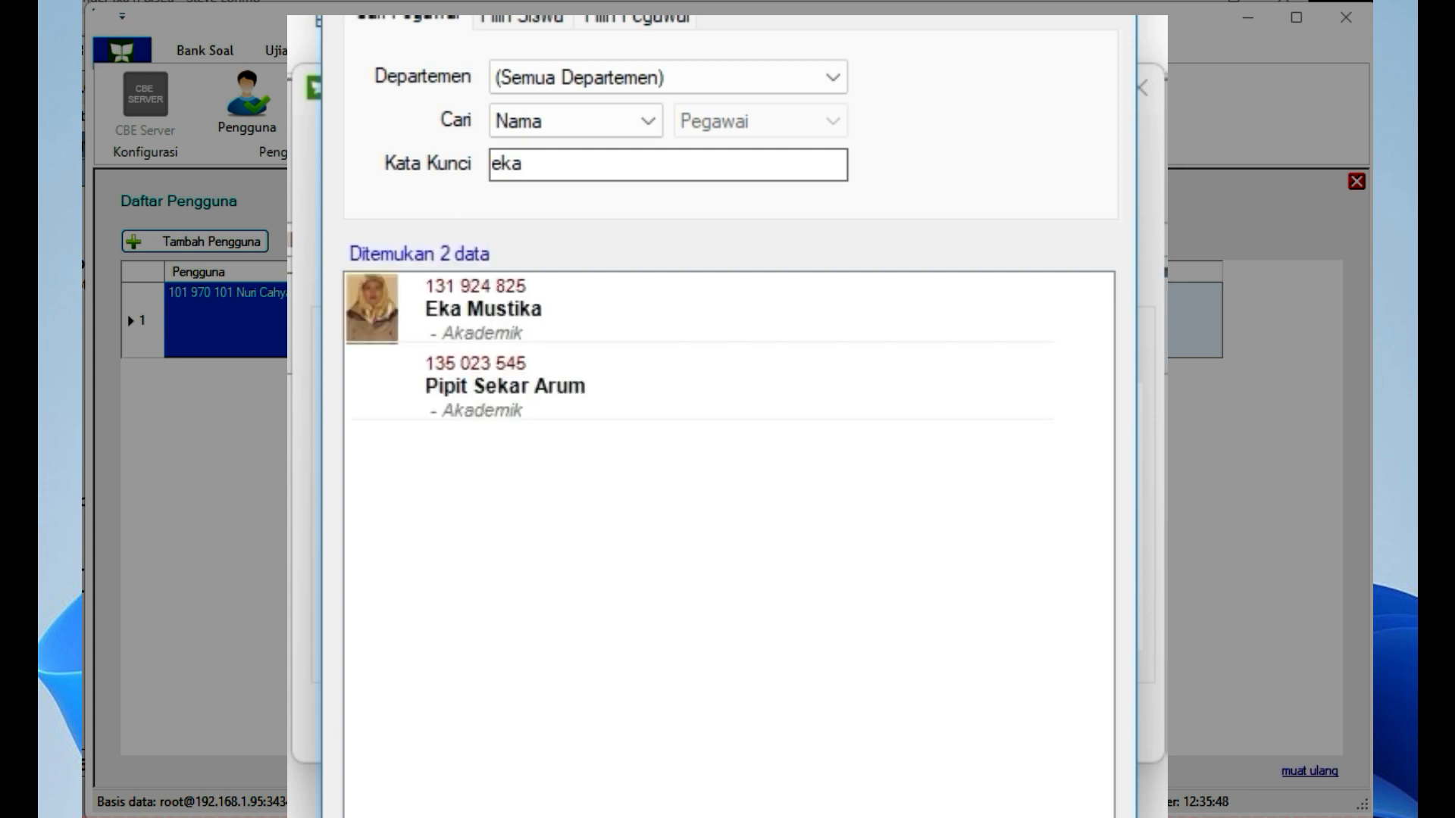
double_click(662, 312)
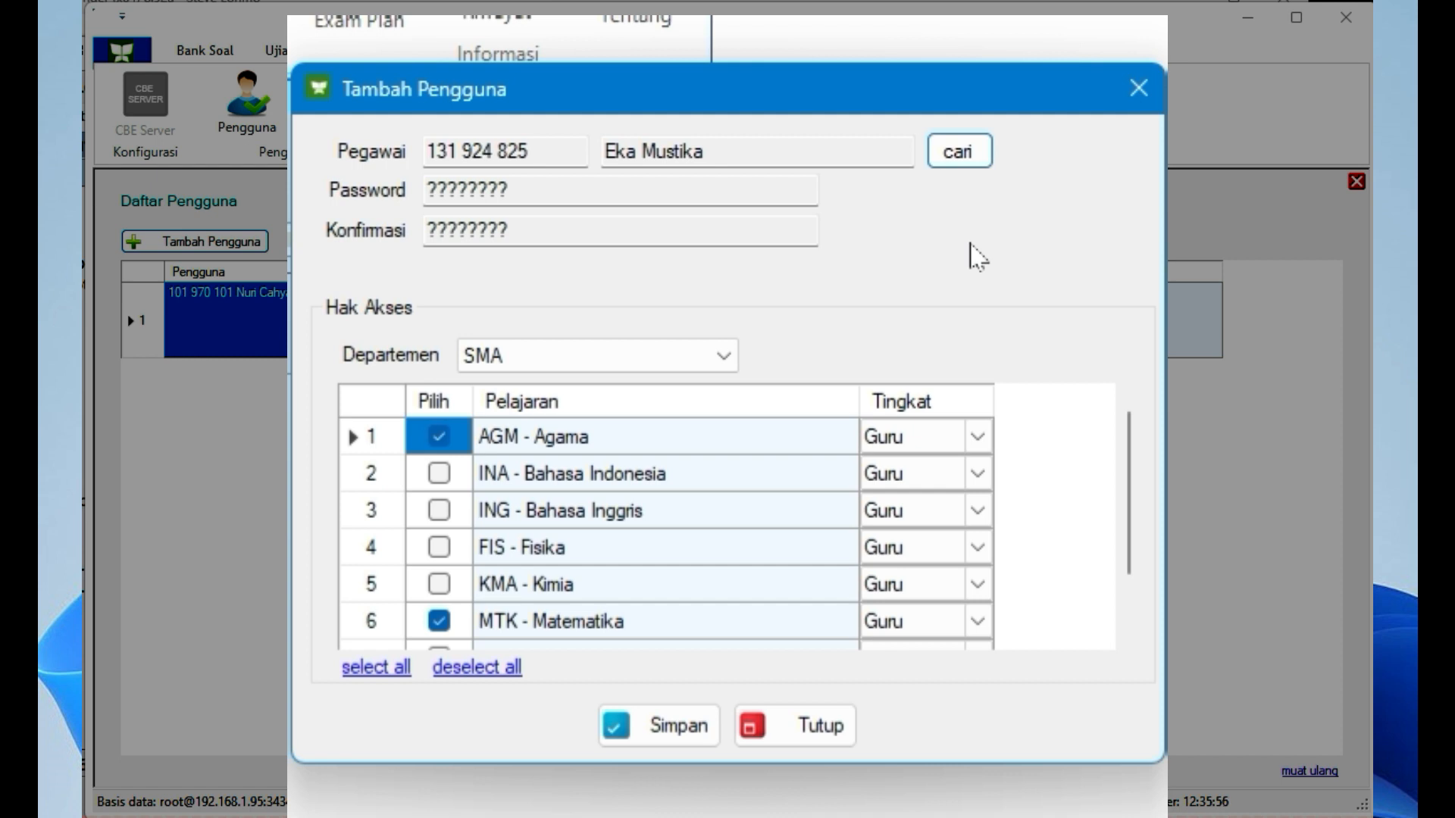
Tick FIS - Fisika in the Hak Akses grid alongside Agama and Matematika at Guru level
mouse_move(1137, 465)
left_mouse_down()
mouse_move(1141, 517)
mouse_move(1133, 477)
left_mouse_up()
left_click(690, 453)
left_click(687, 484)
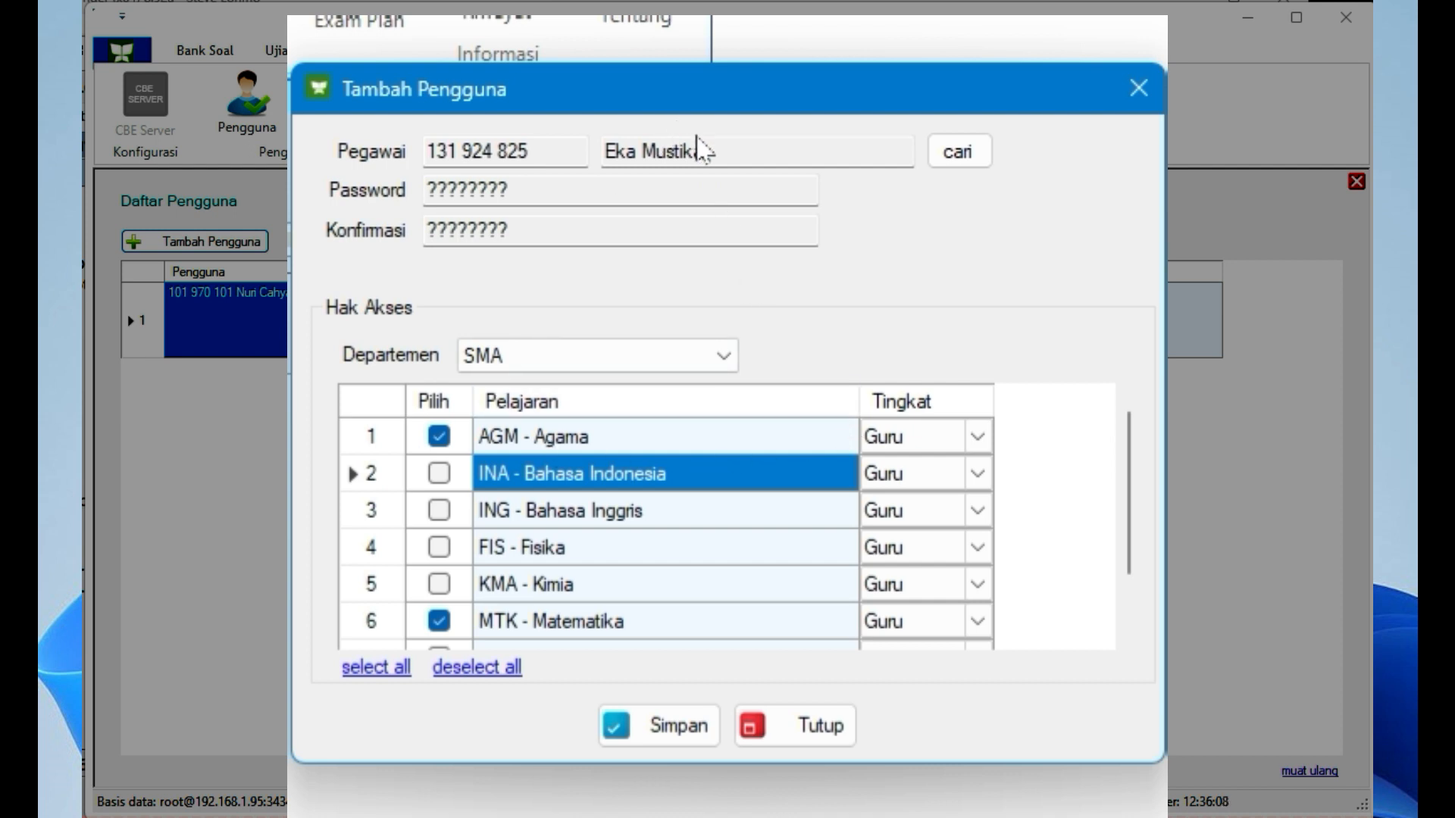
left_click(630, 447)
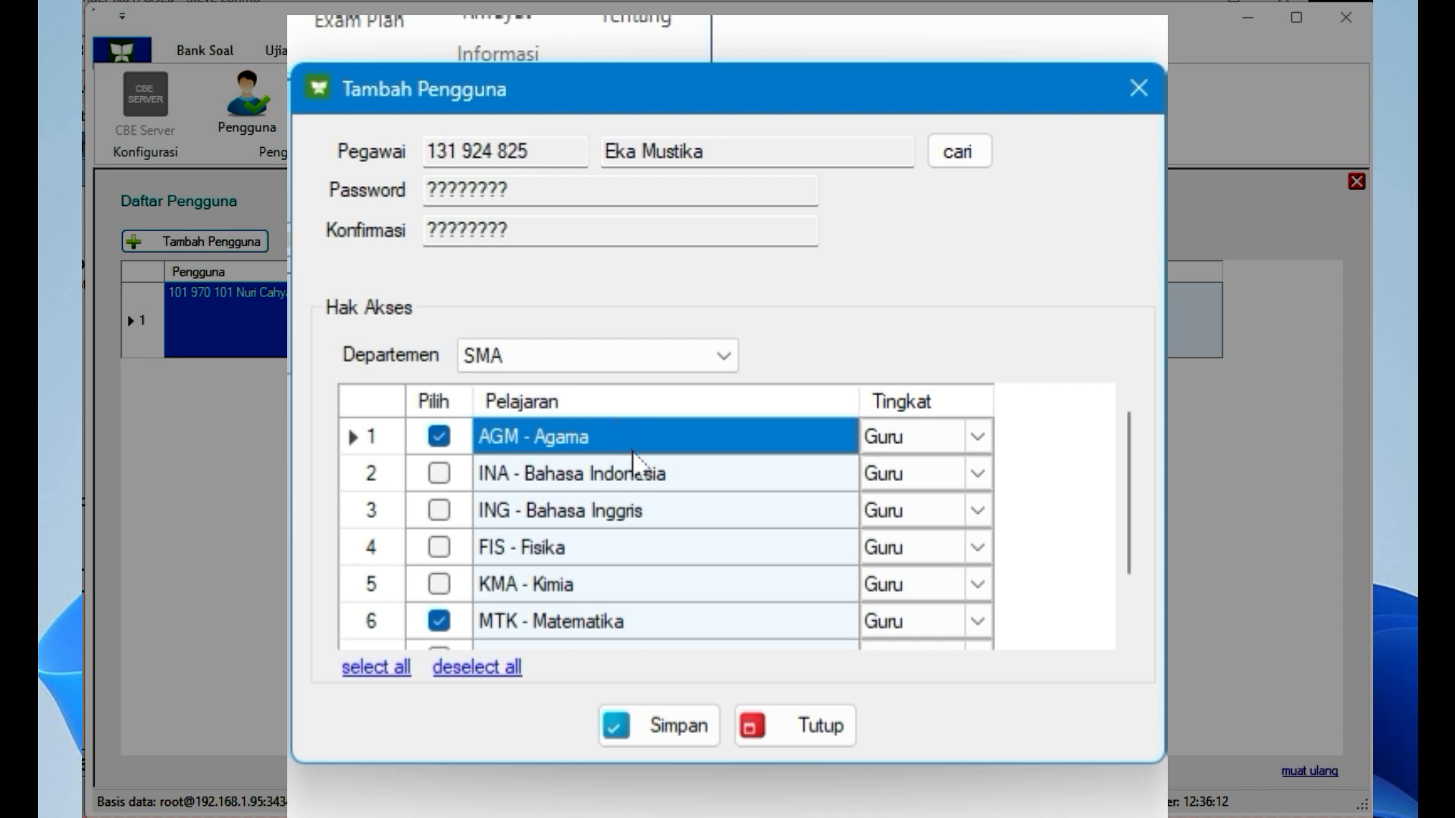
left_click(659, 623)
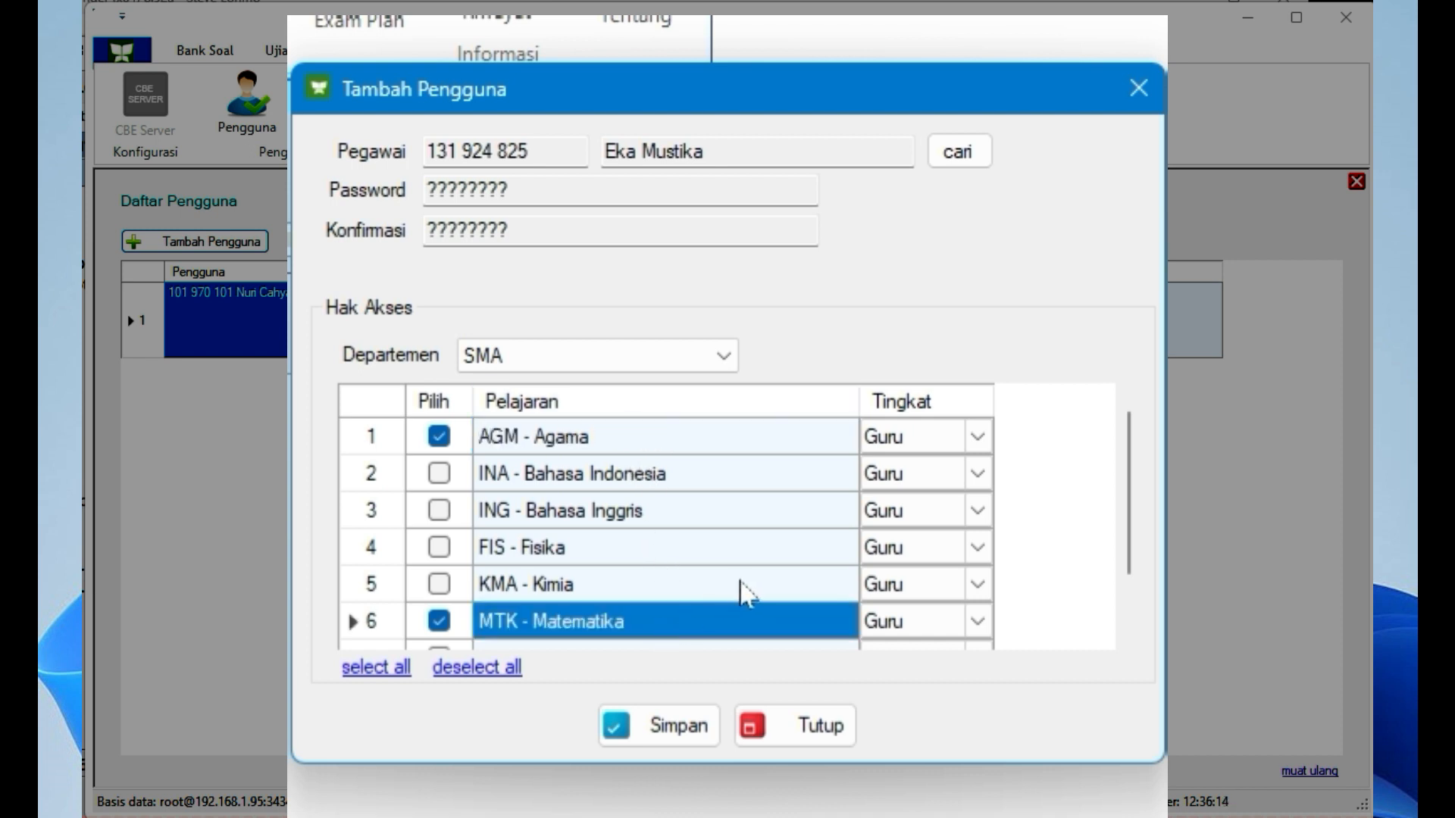
scroll(747, 561, "down", 2)
scroll(747, 546, "up", 2)
left_click(439, 547)
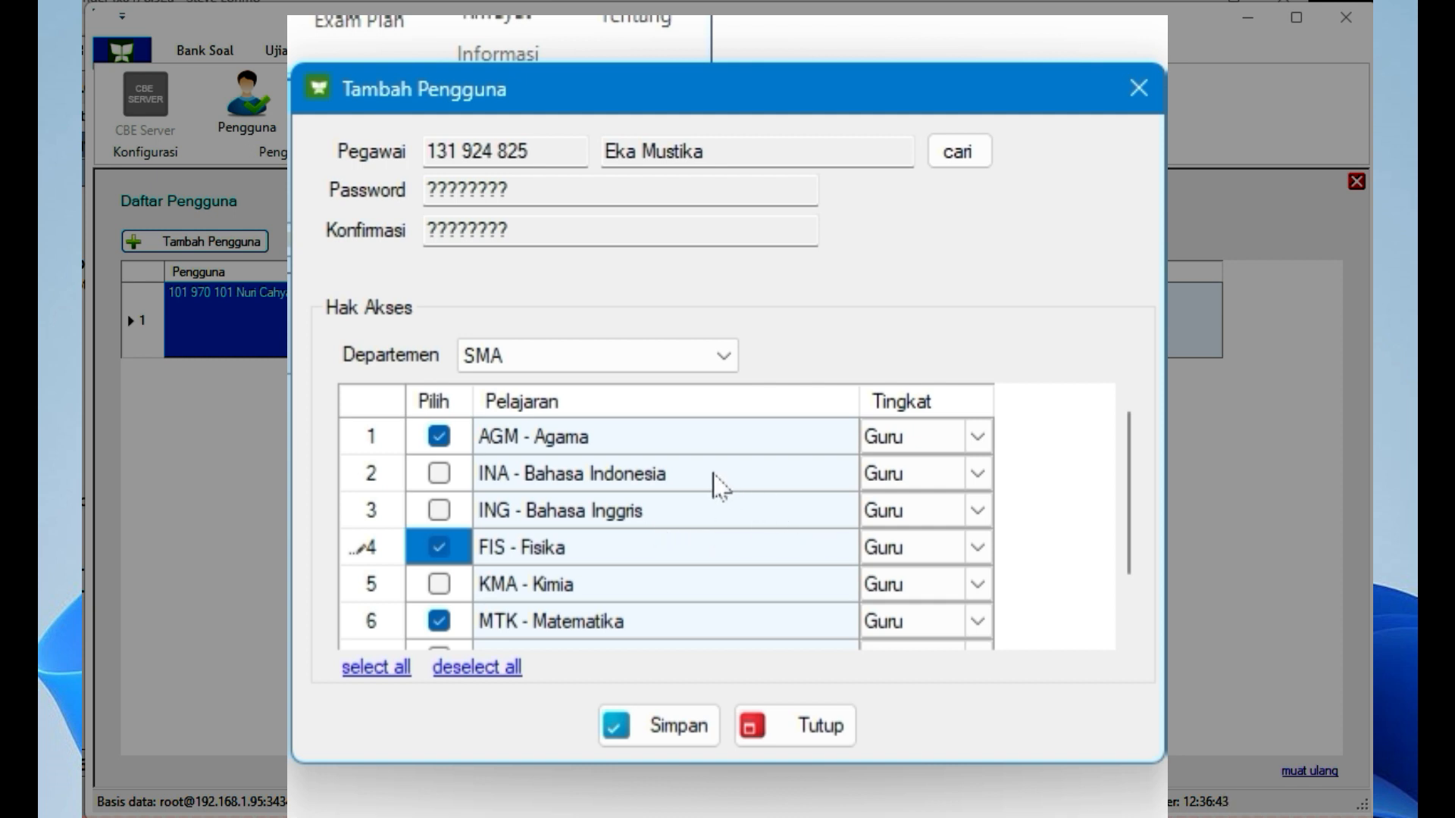
scroll(659, 558, "down", 1)
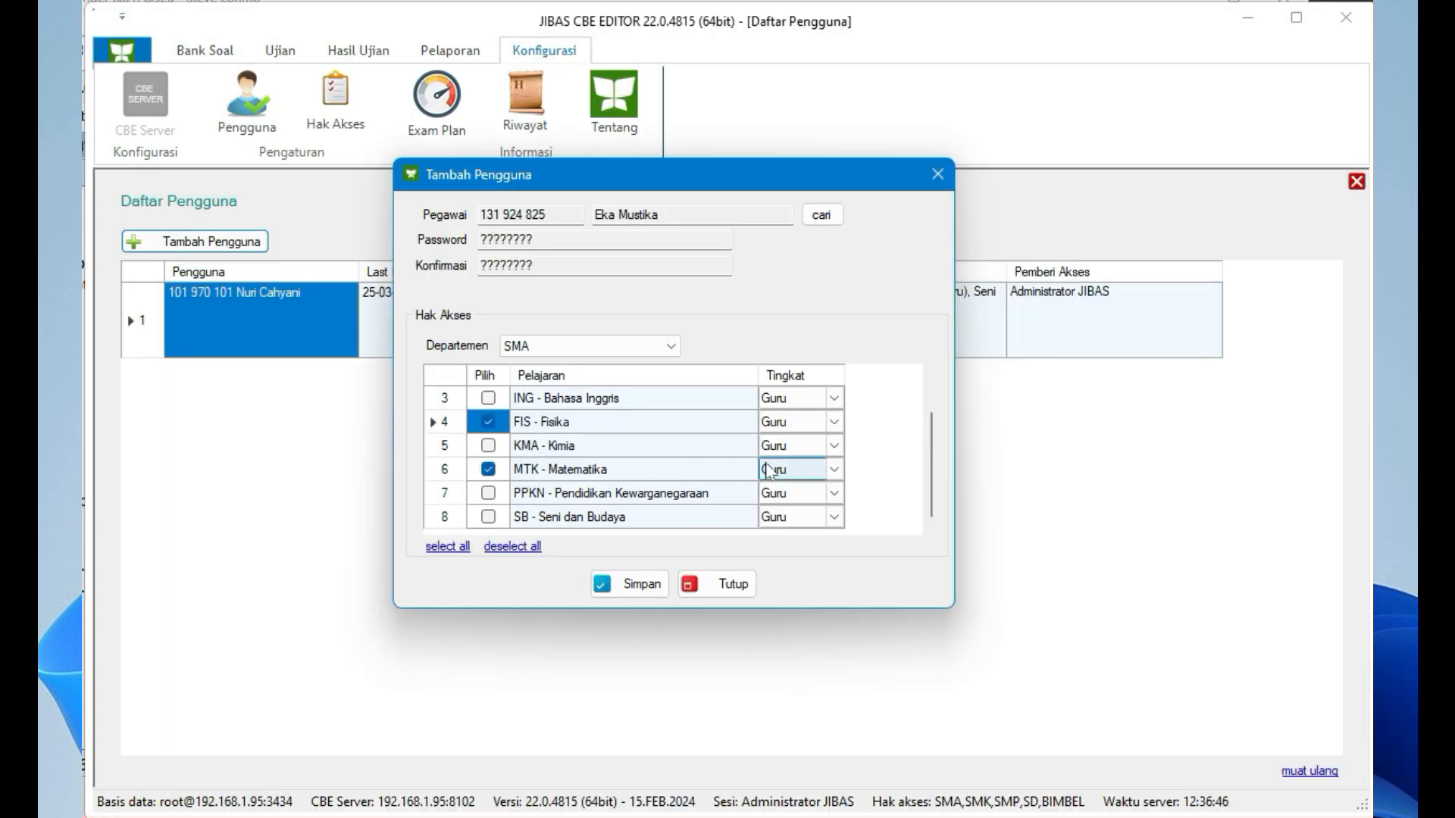
Save the new teacher user and inspect its granted subjects in Daftar Pengguna
left_click(640, 584)
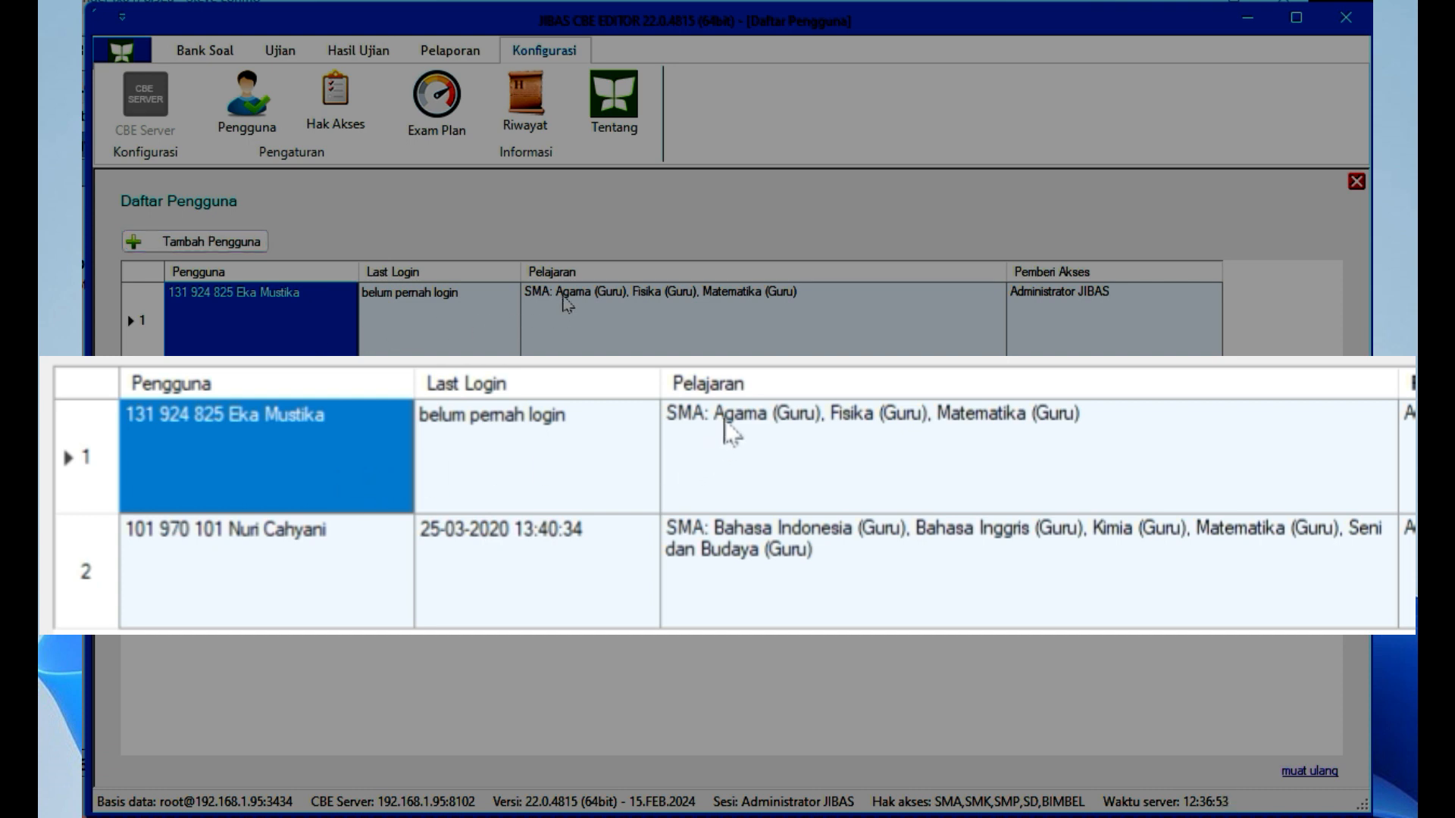
left_click(544, 309)
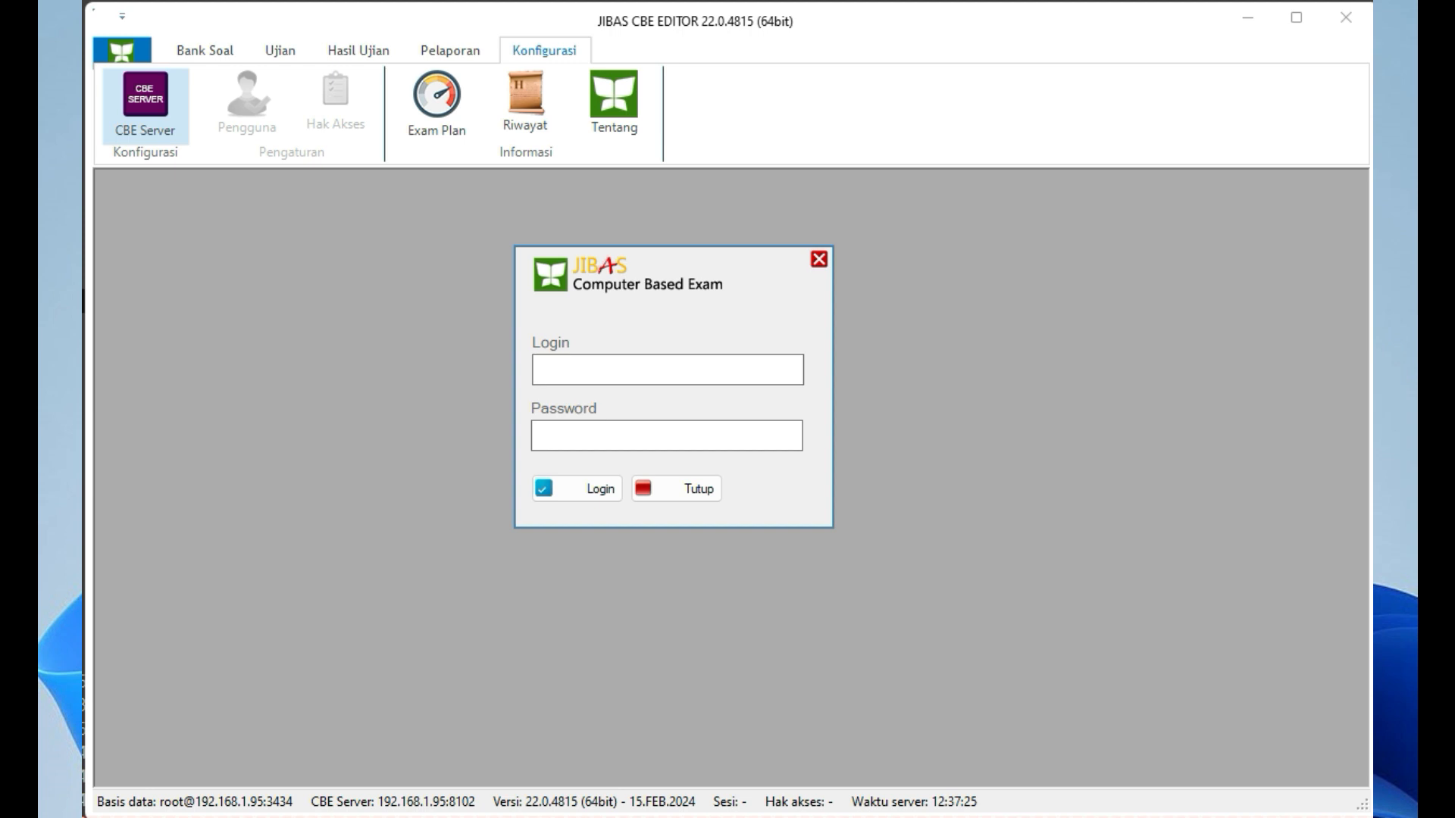
Log in as the new teacher using their employee number and password
type("131 924 825")
key("Tab")
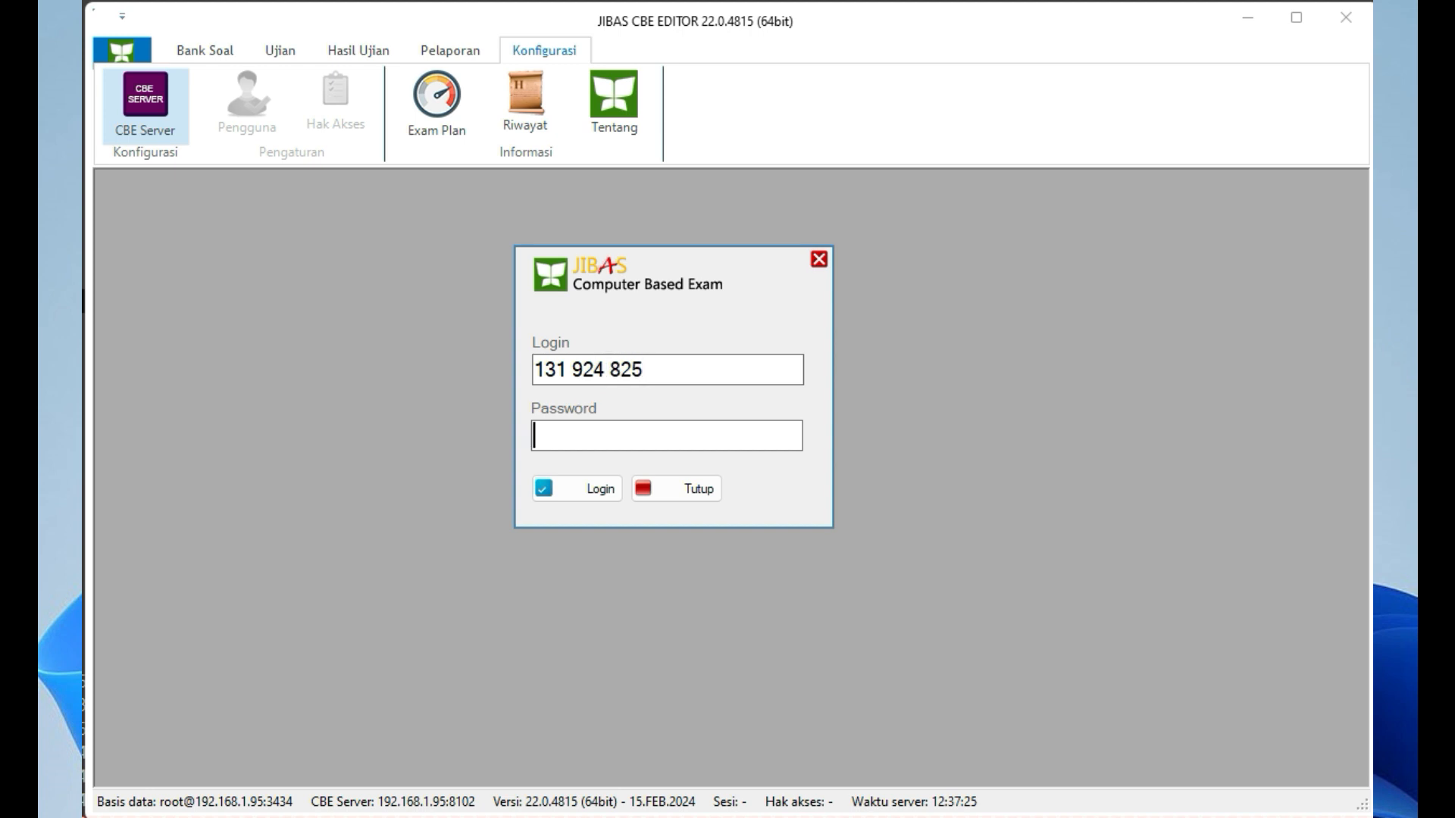
type("????????")
key("Tab")
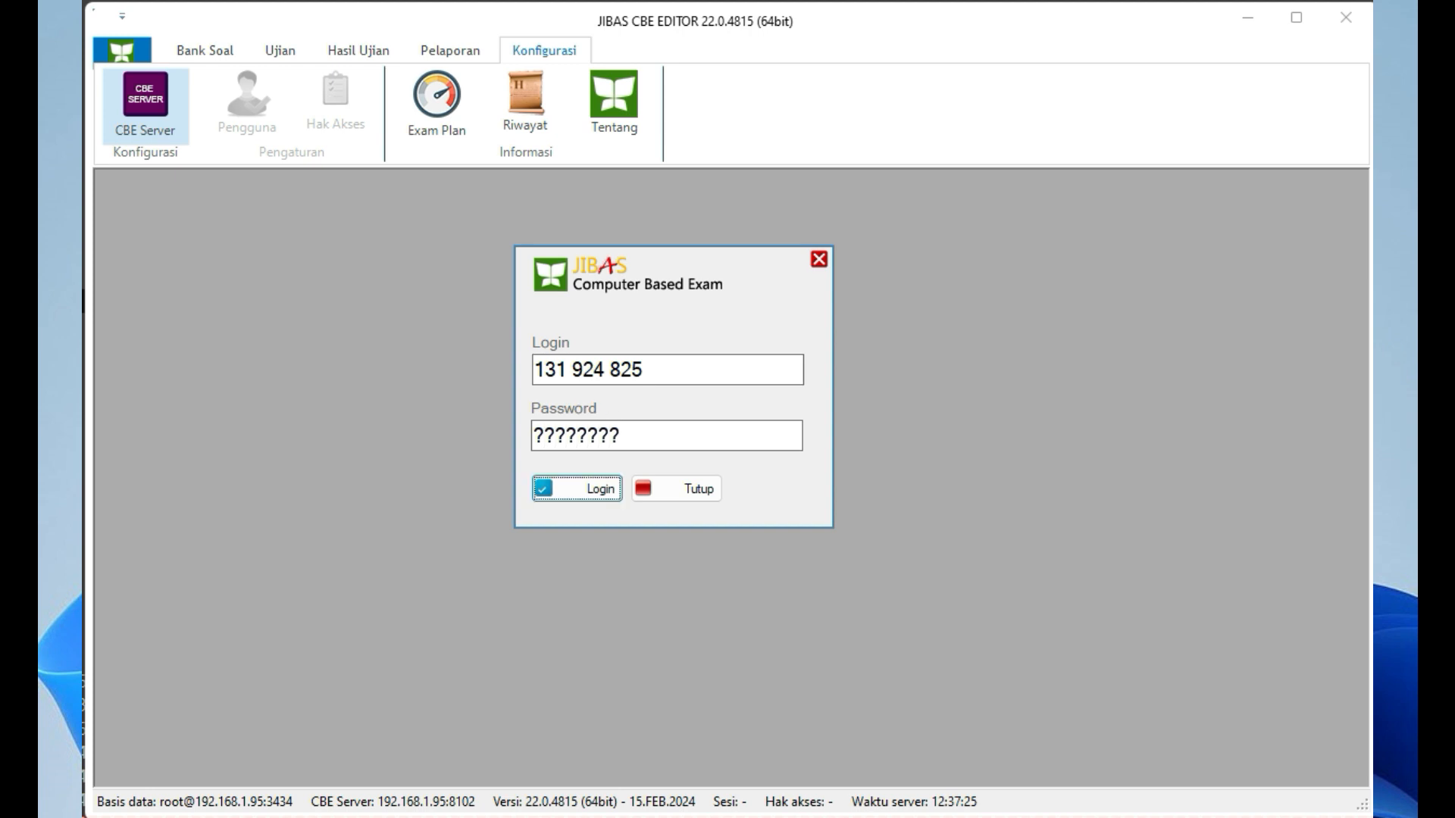
left_click(593, 494)
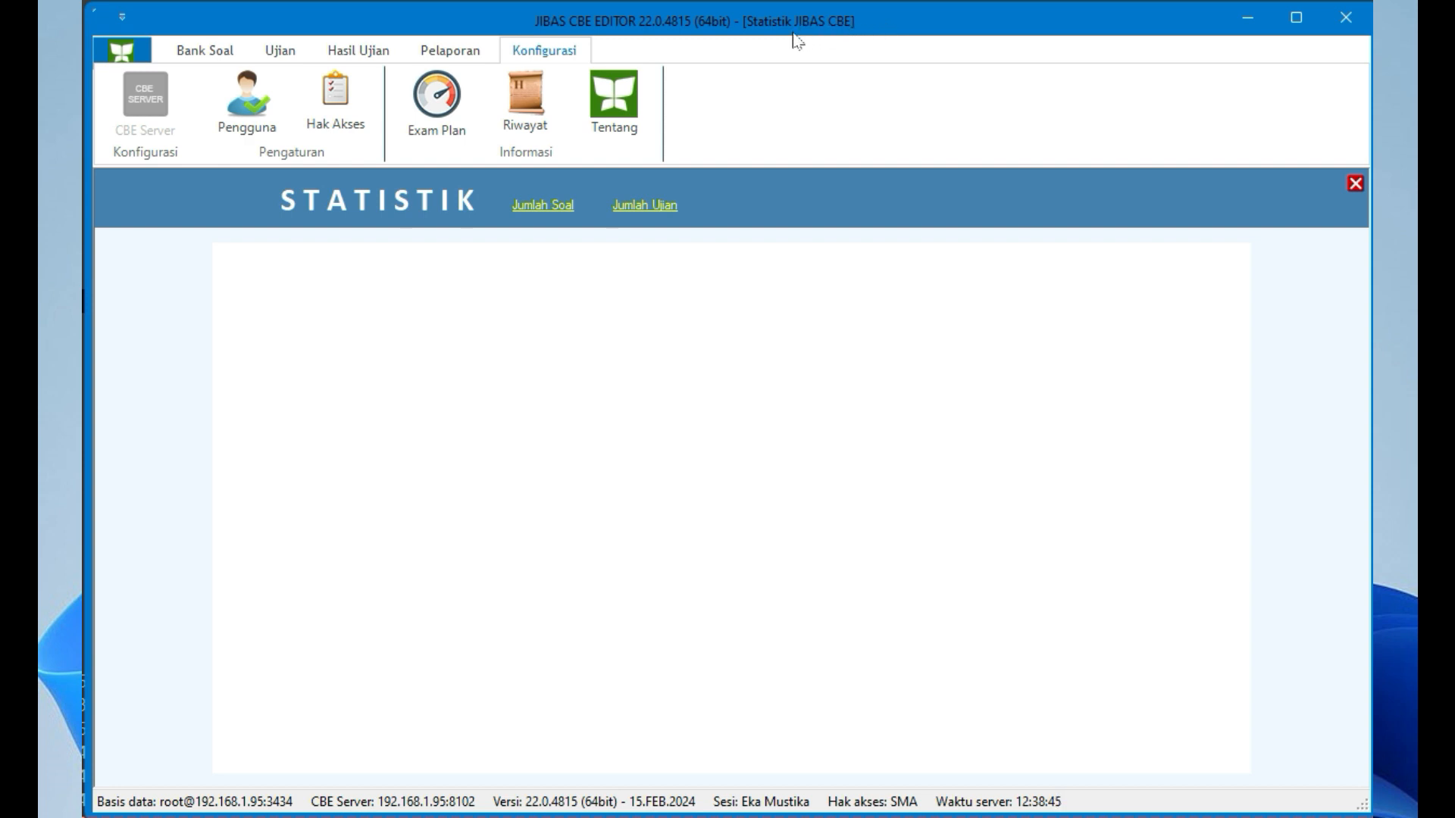
Show Jumlah Soal statistics: 206 SMA questions, 197 Pilihan Ganda, across five subjects
left_click(533, 206)
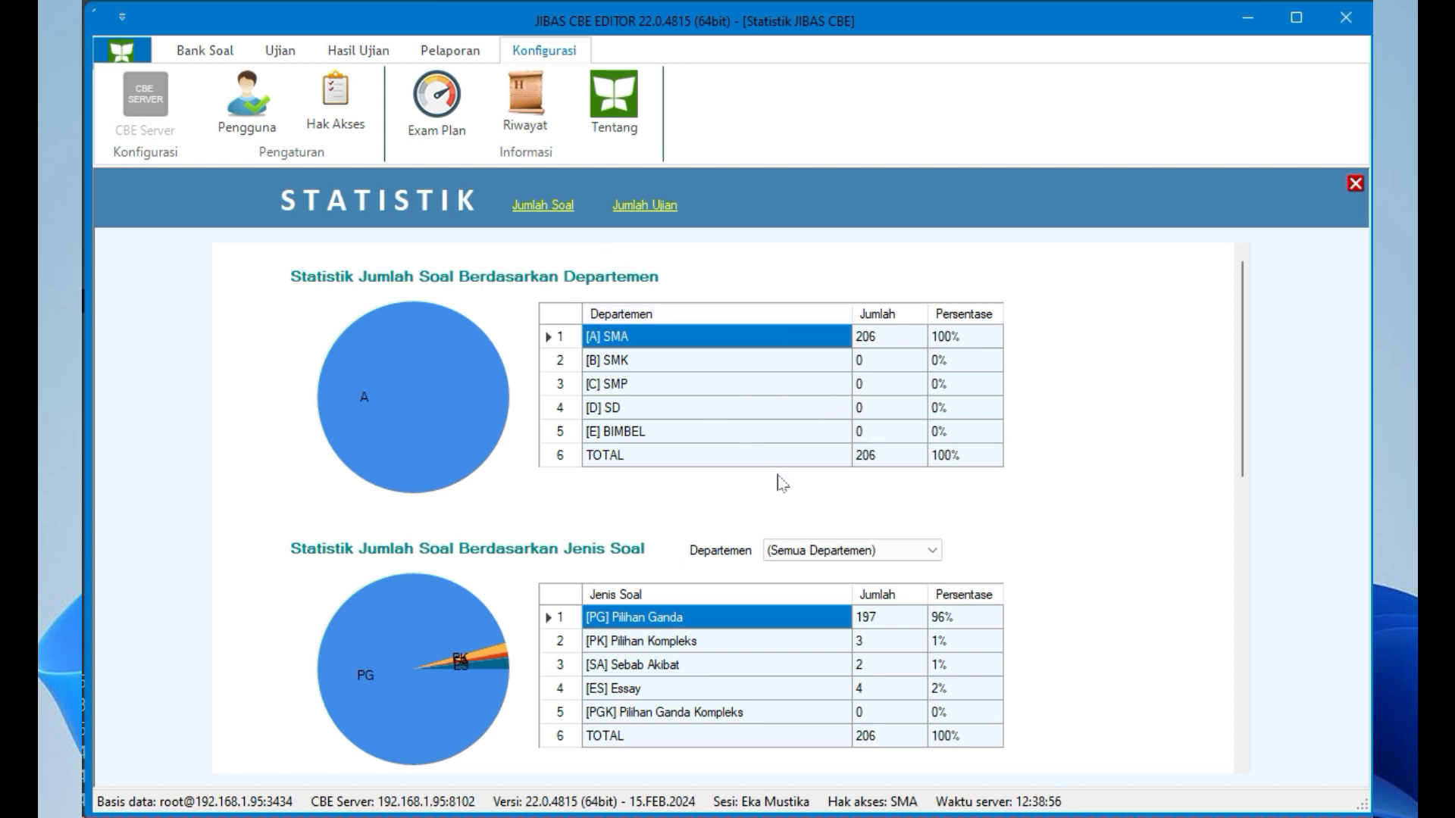
scroll(803, 564, "down", 2)
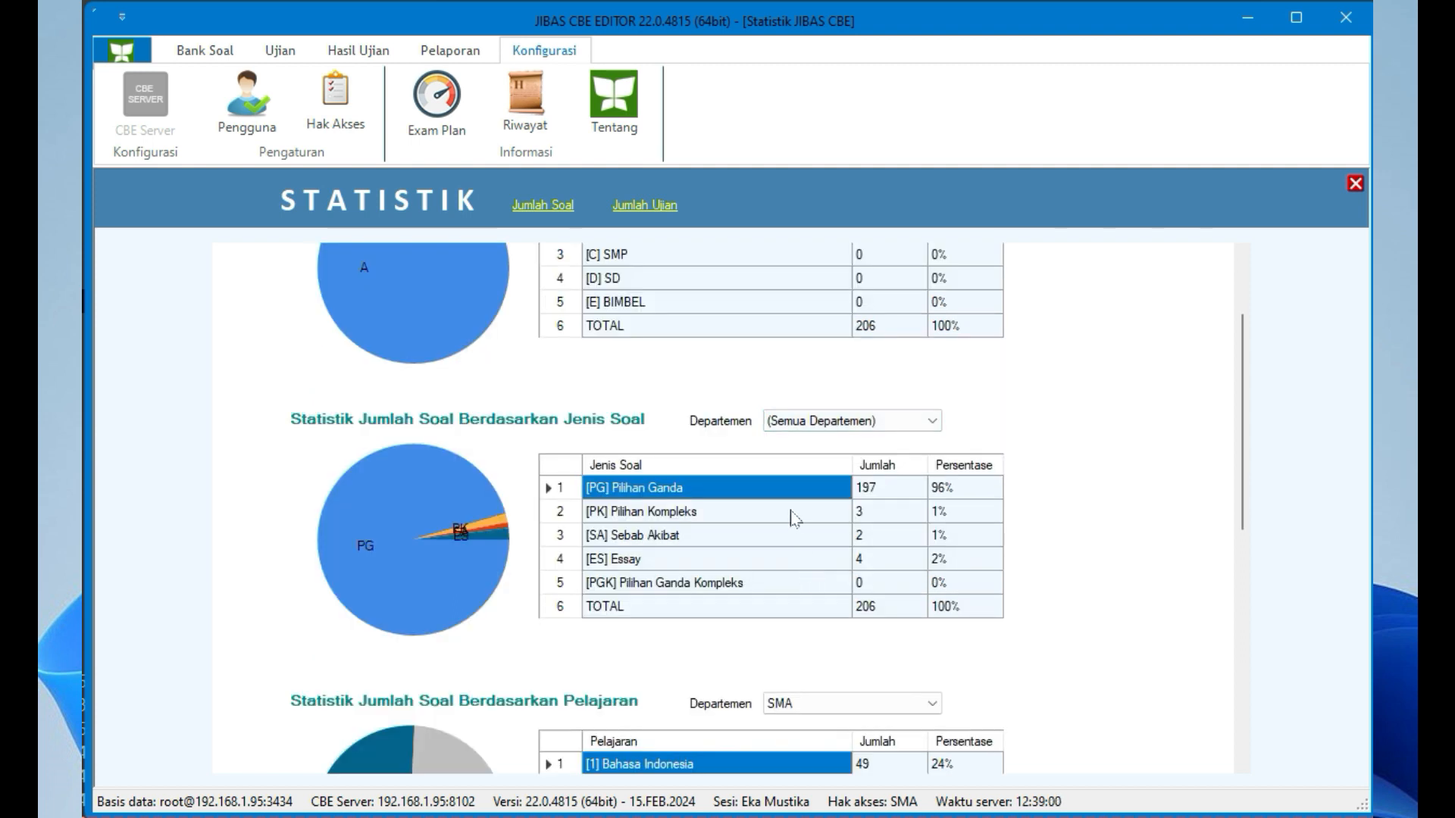
scroll(793, 517, "down", 2)
scroll(792, 504, "down", 2)
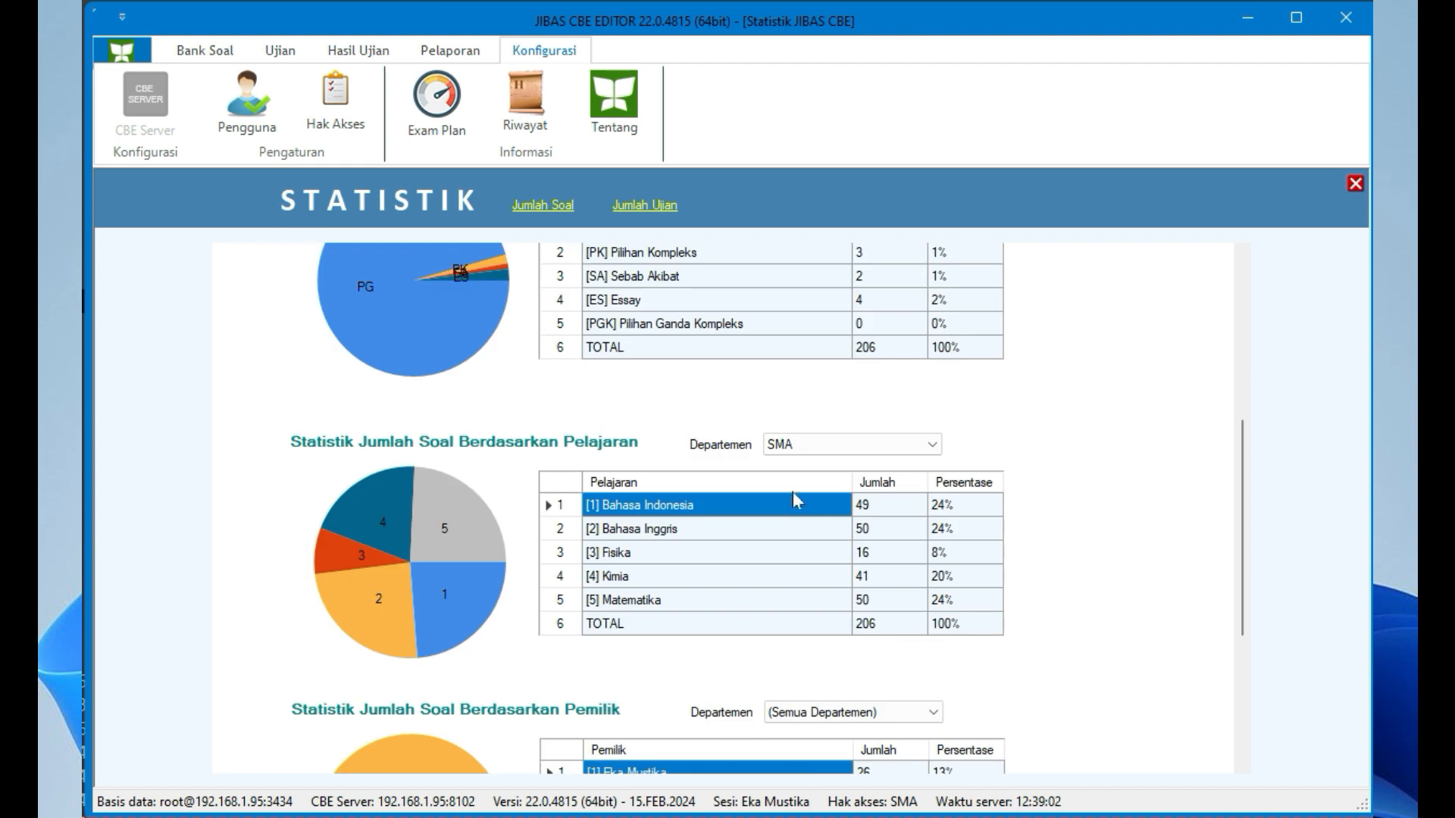